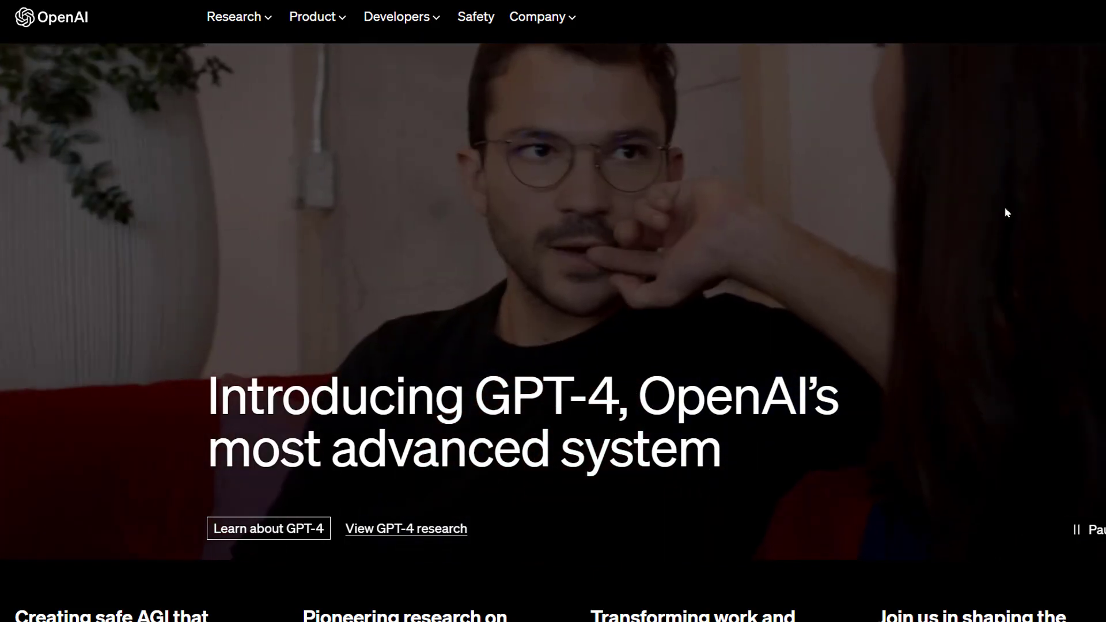
Scroll the ChatGPT sidebar chat history down and back up
scroll(1004, 209, down, 1)
scroll(553, 323, down, 10)
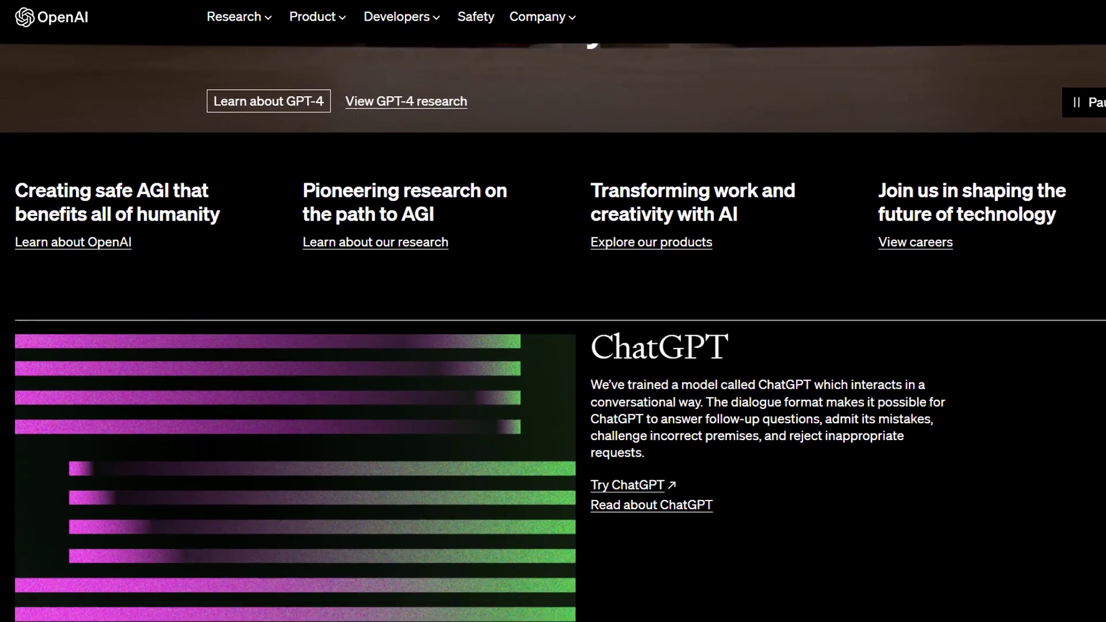
scroll(616, 218, down, 2)
scroll(614, 220, up, 2)
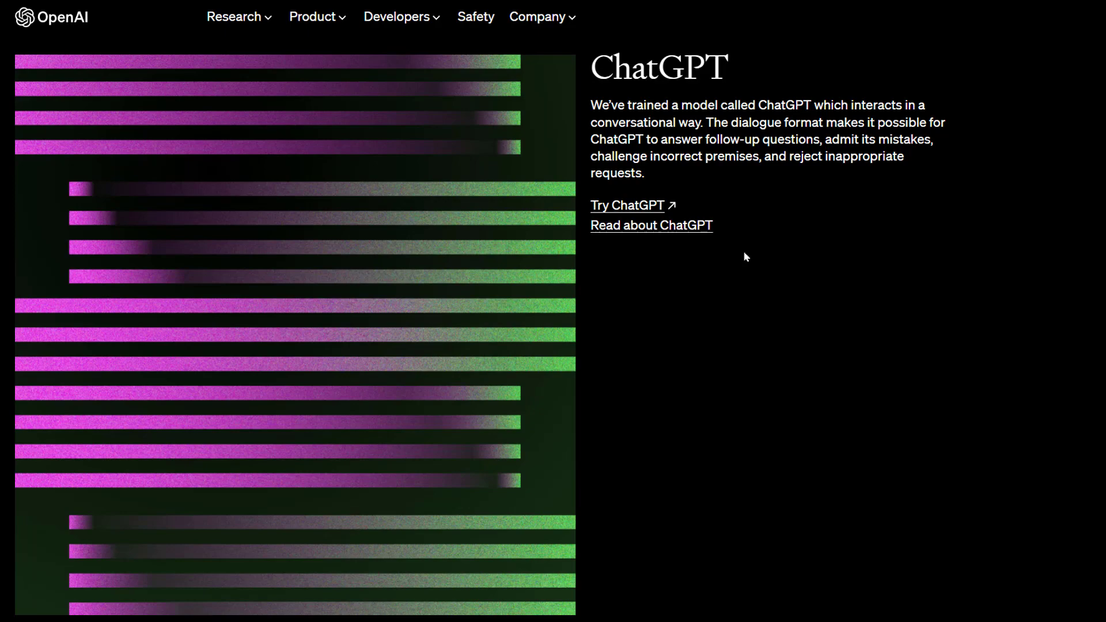
scroll(821, 258, up, 10)
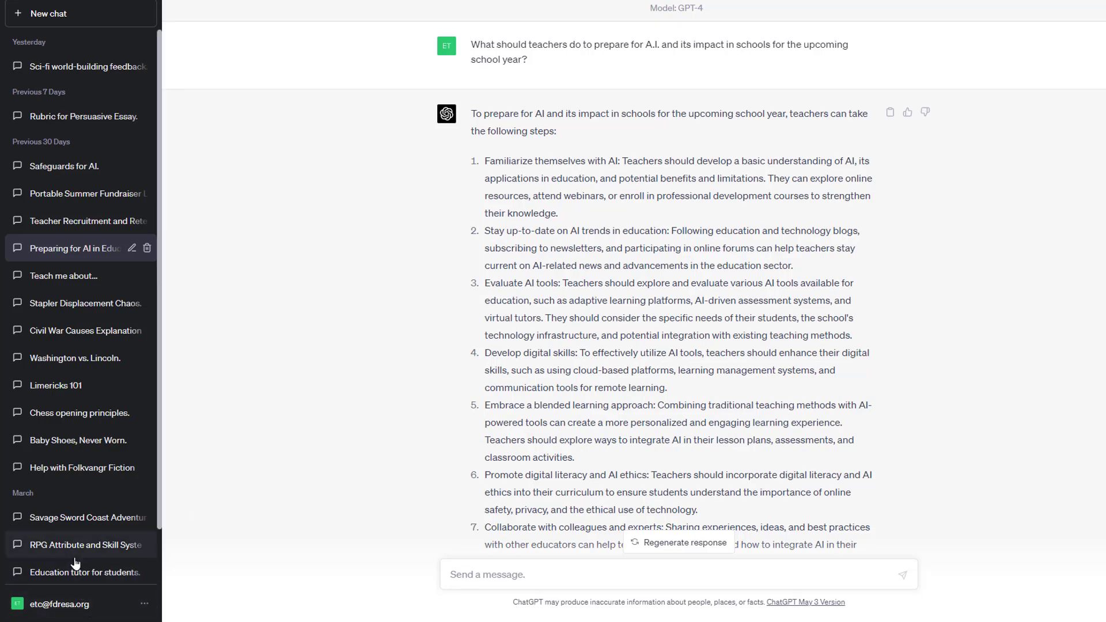
scroll(92, 604, down, 1)
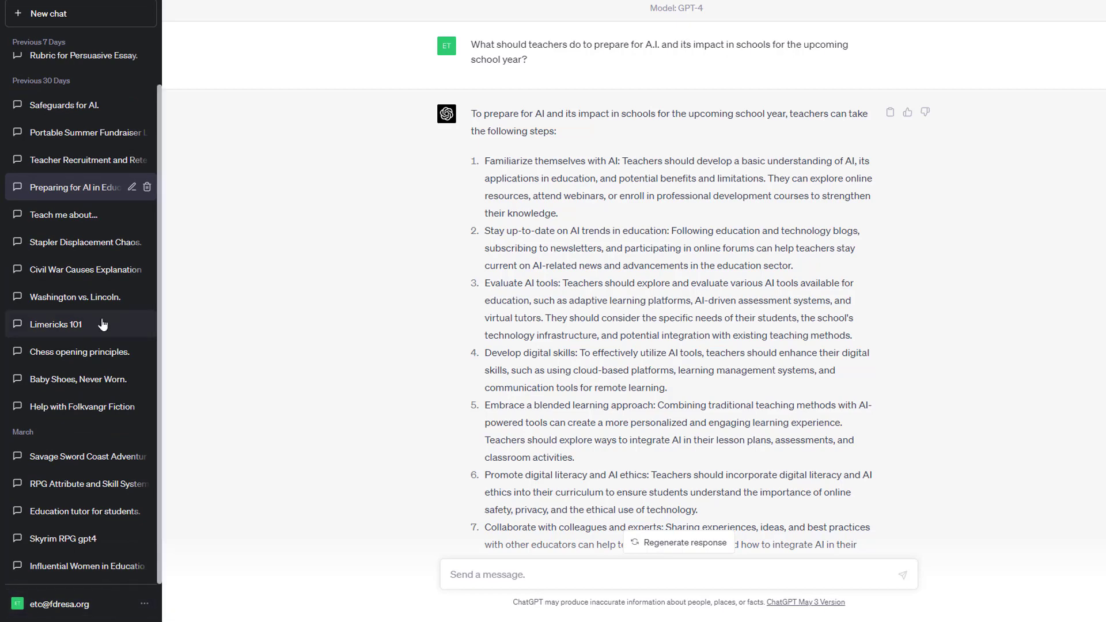
scroll(106, 311, up, 1)
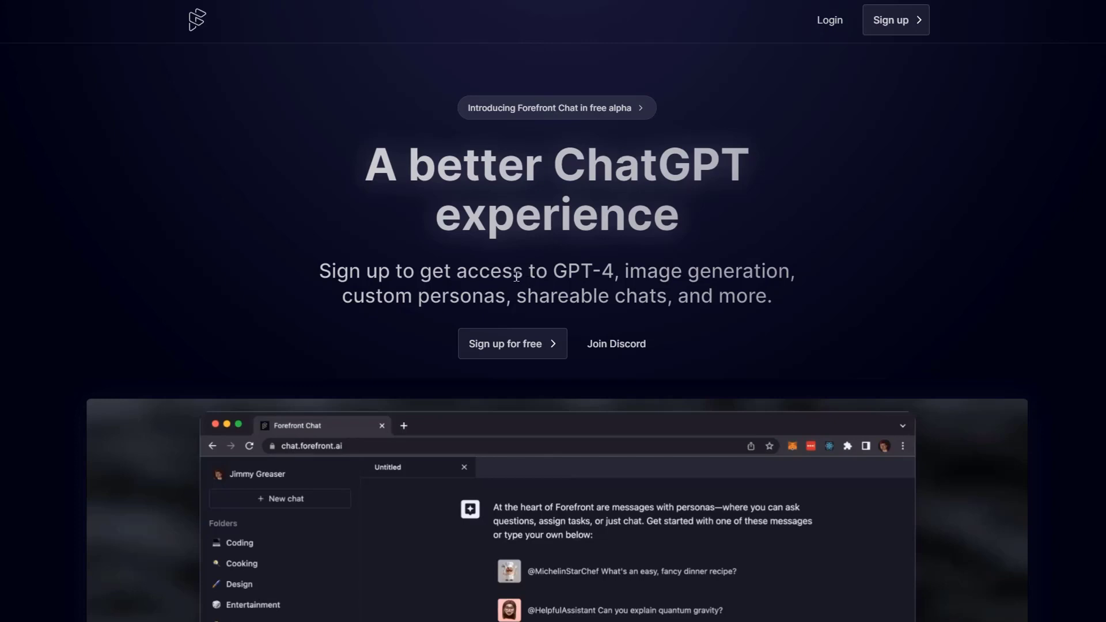
Highlight 'to GPT-4' and then 'GPT-4' in the landing page subtitle, clearing each selection
drag(525, 264, 614, 266)
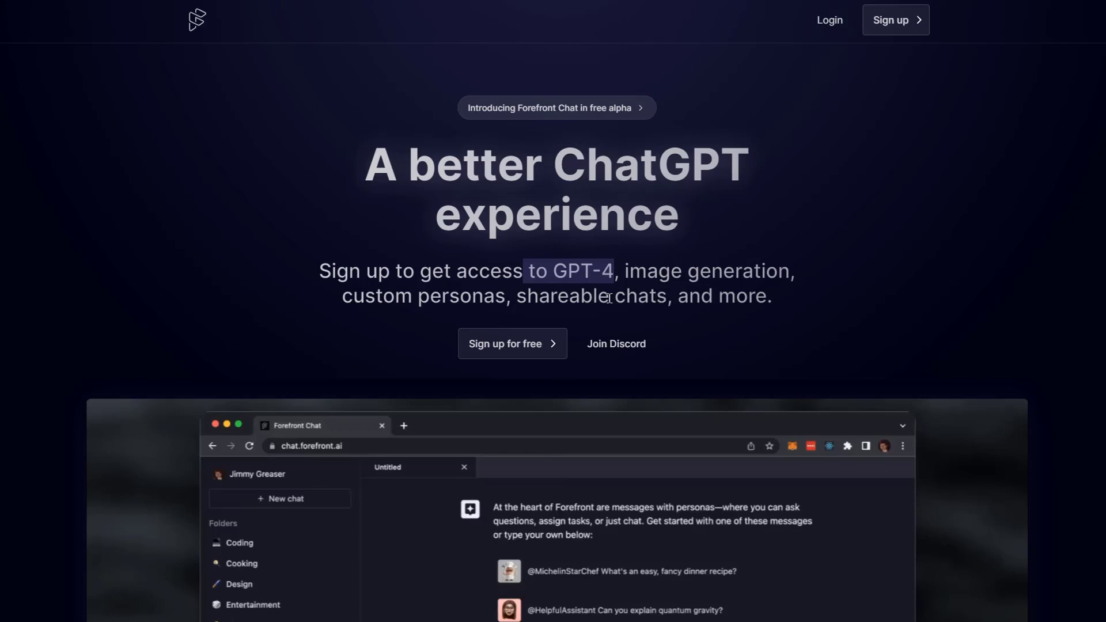
click(602, 320)
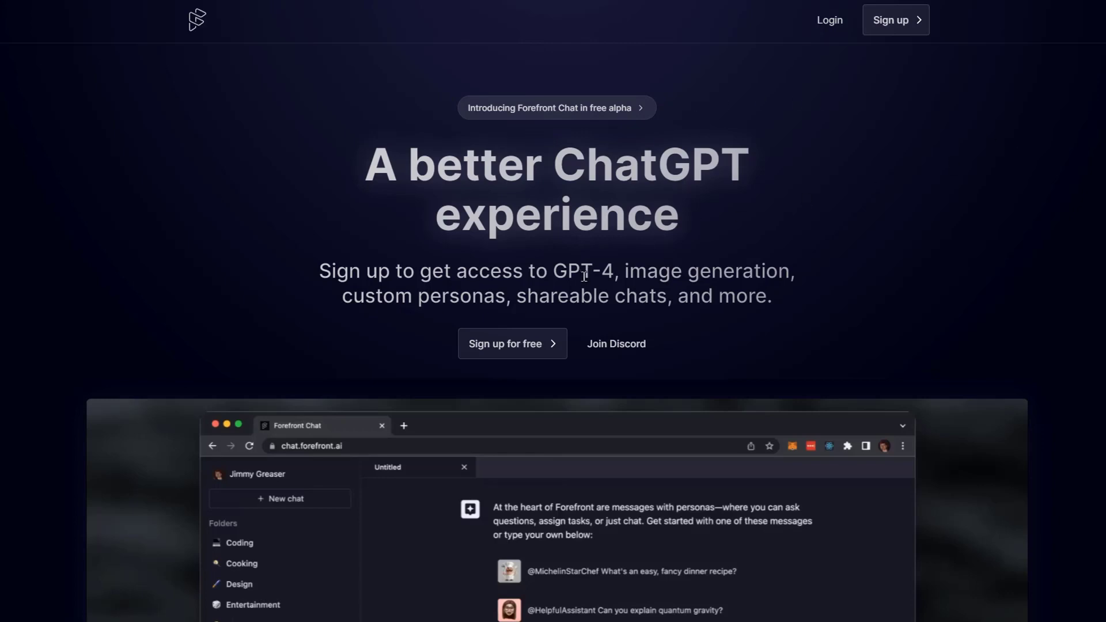
drag(551, 270, 612, 266)
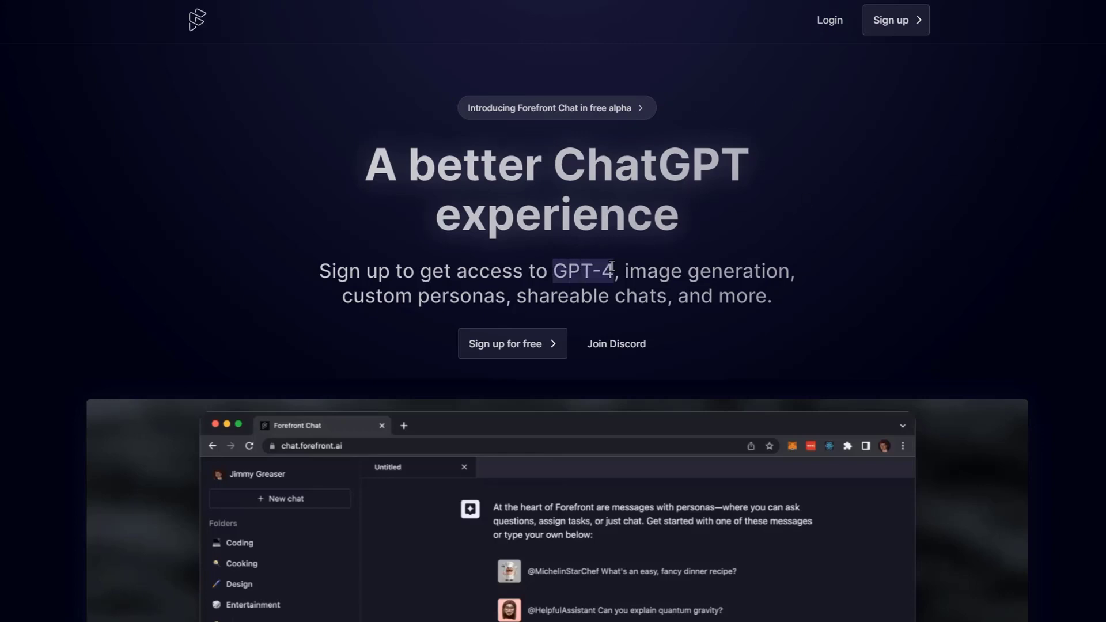
click(651, 270)
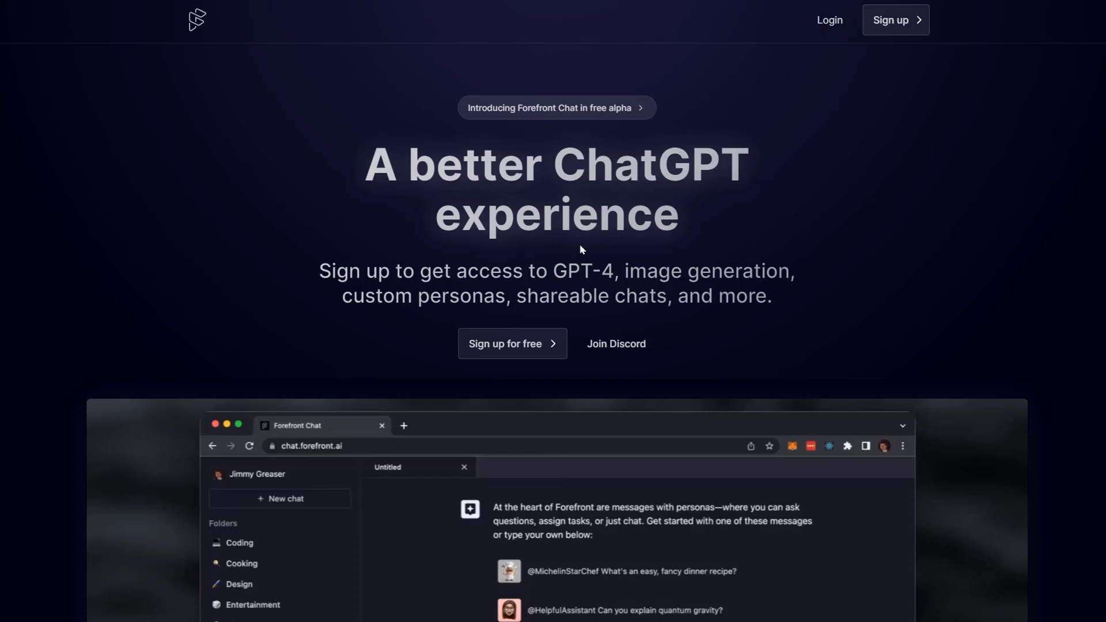
scroll(696, 229, down, 5)
scroll(710, 223, up, 5)
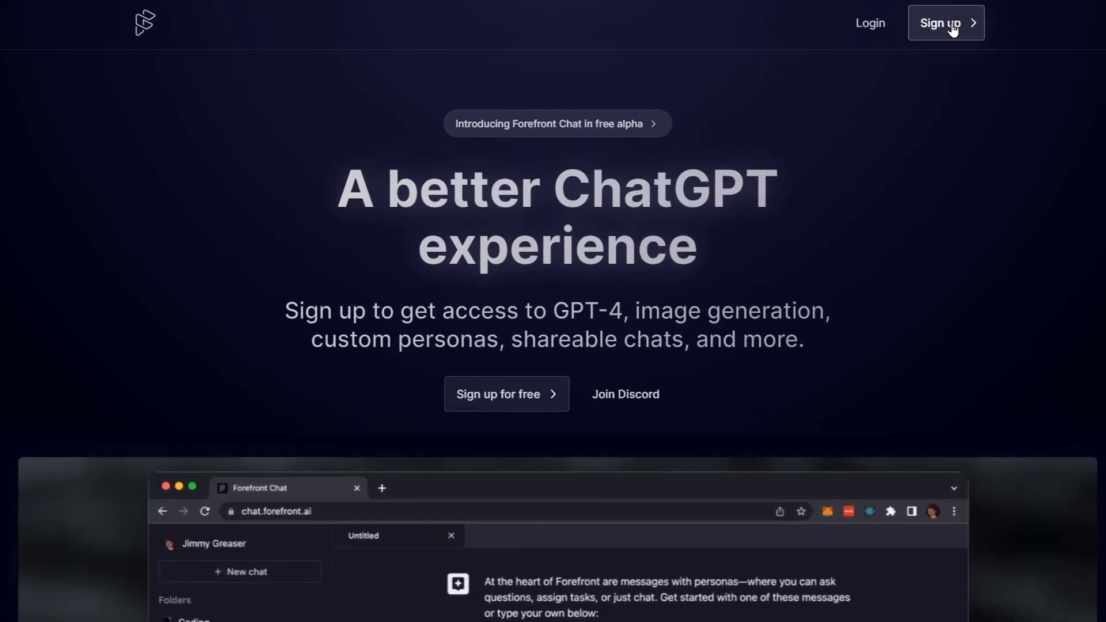
Sign up for Forefront Chat with a Google account and continue to folder setup
click(893, 26)
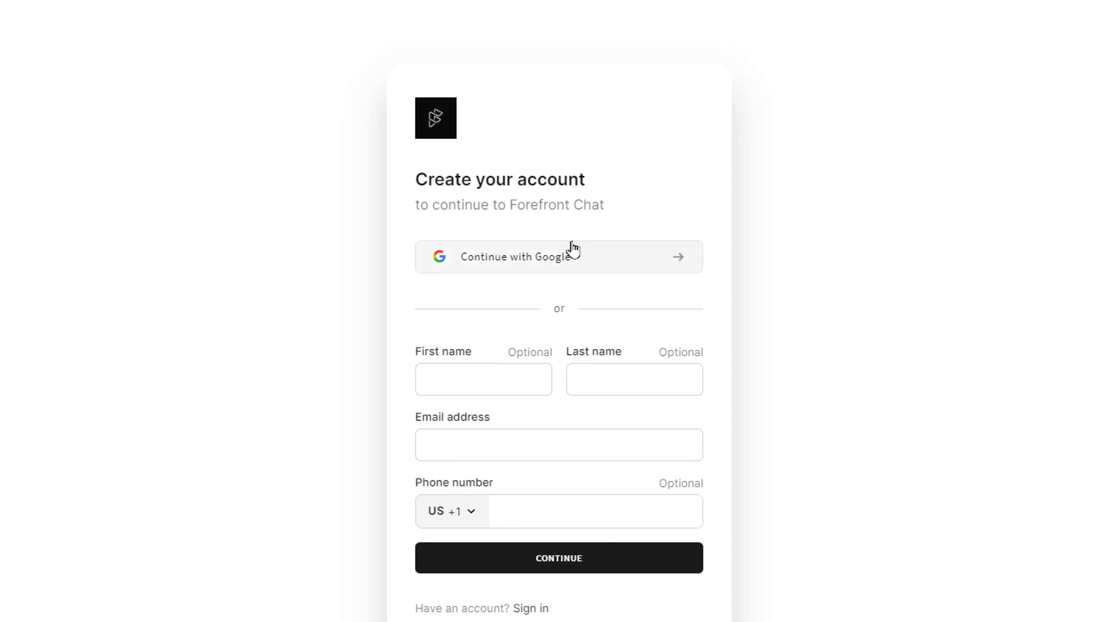
click(504, 268)
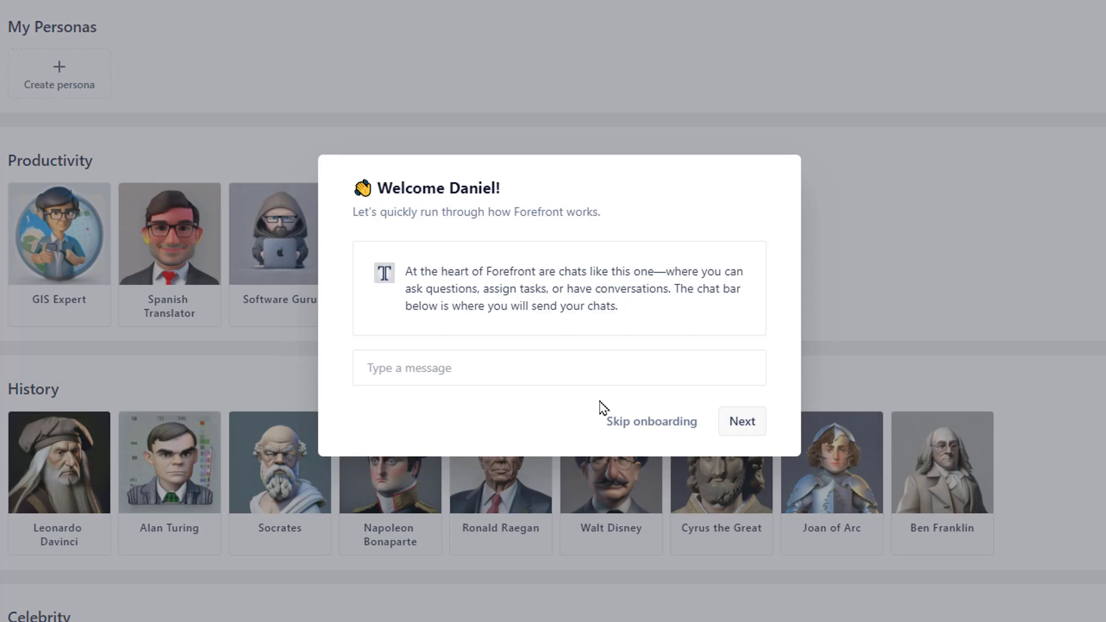
click(742, 421)
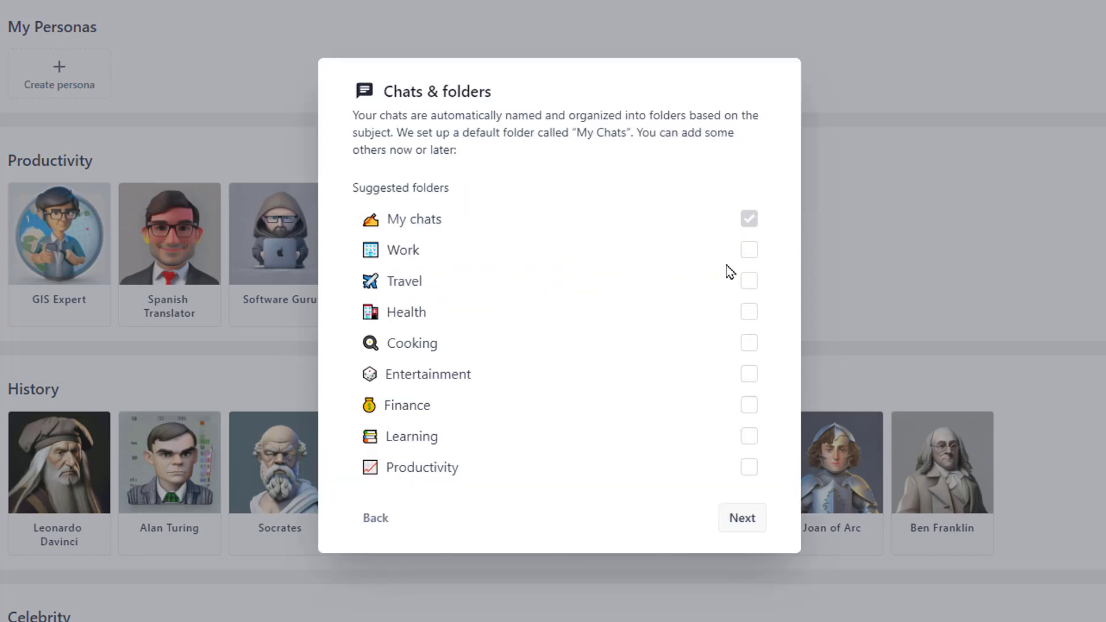
Add Work, Health, Cooking and Learning folders and finish onboarding to a new chat
click(748, 252)
click(749, 312)
click(748, 342)
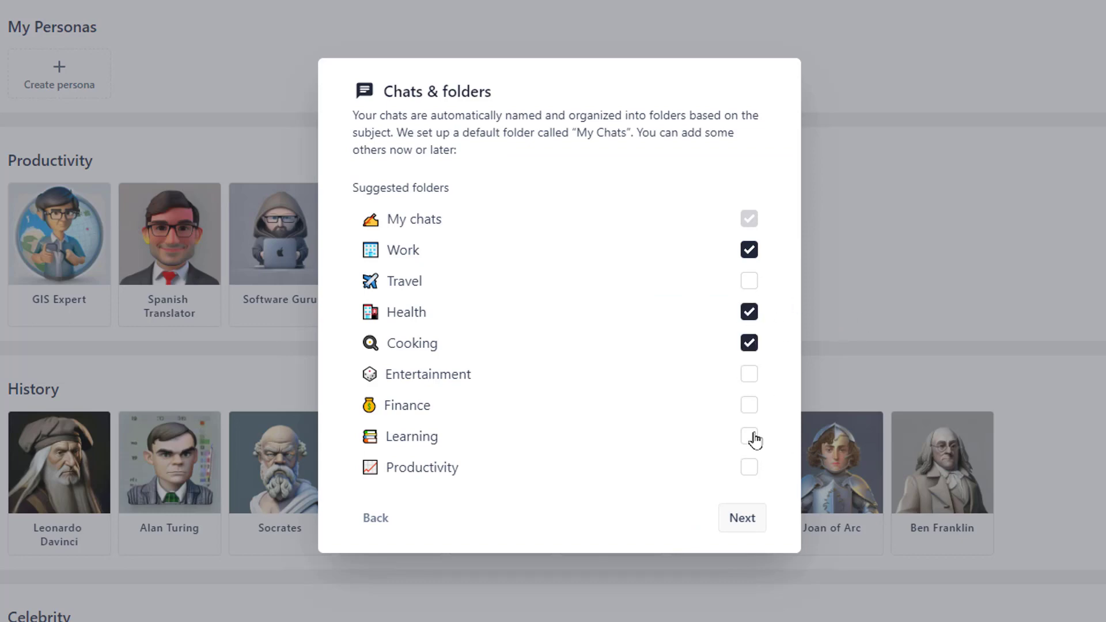
click(749, 436)
key(Return)
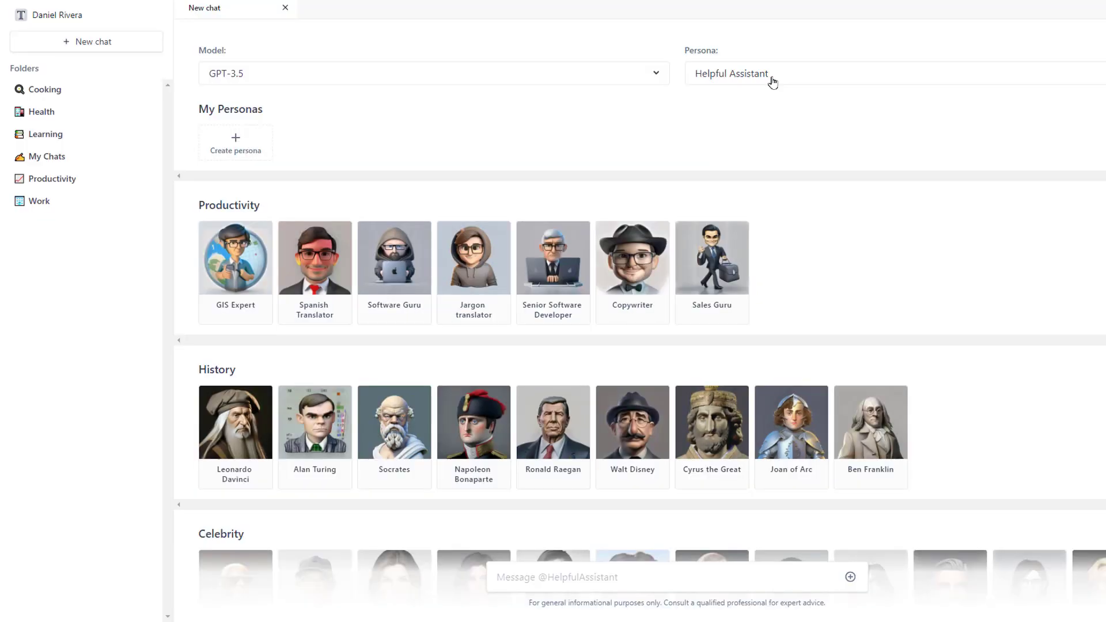
click(770, 79)
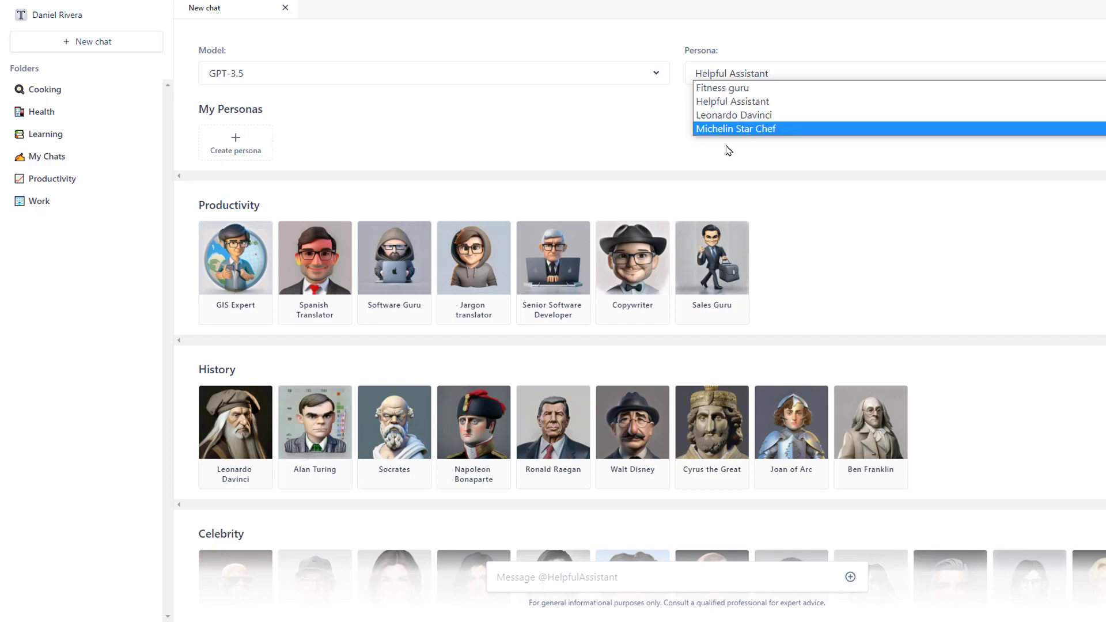
click(562, 145)
scroll(867, 223, down, 4)
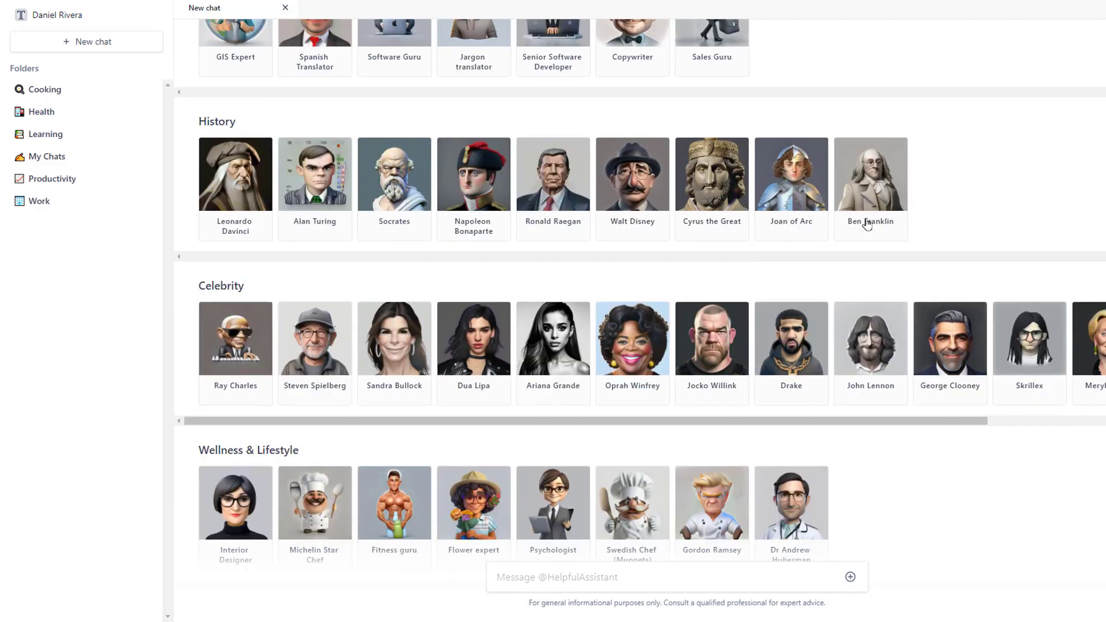
scroll(916, 234, down, 20)
scroll(916, 234, up, 20)
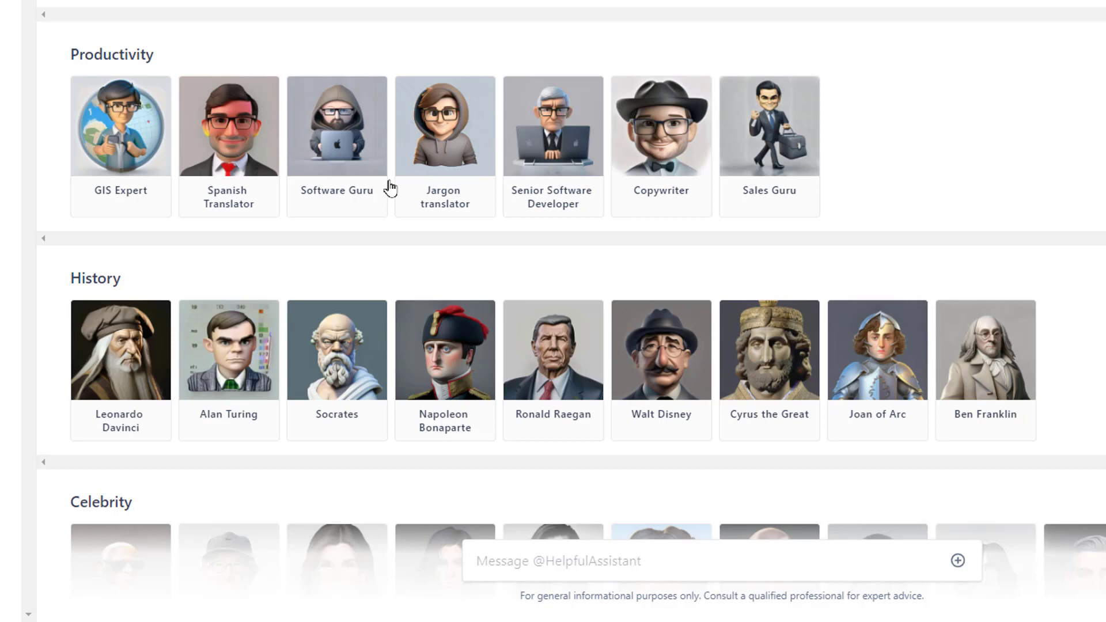
scroll(390, 188, up, 5)
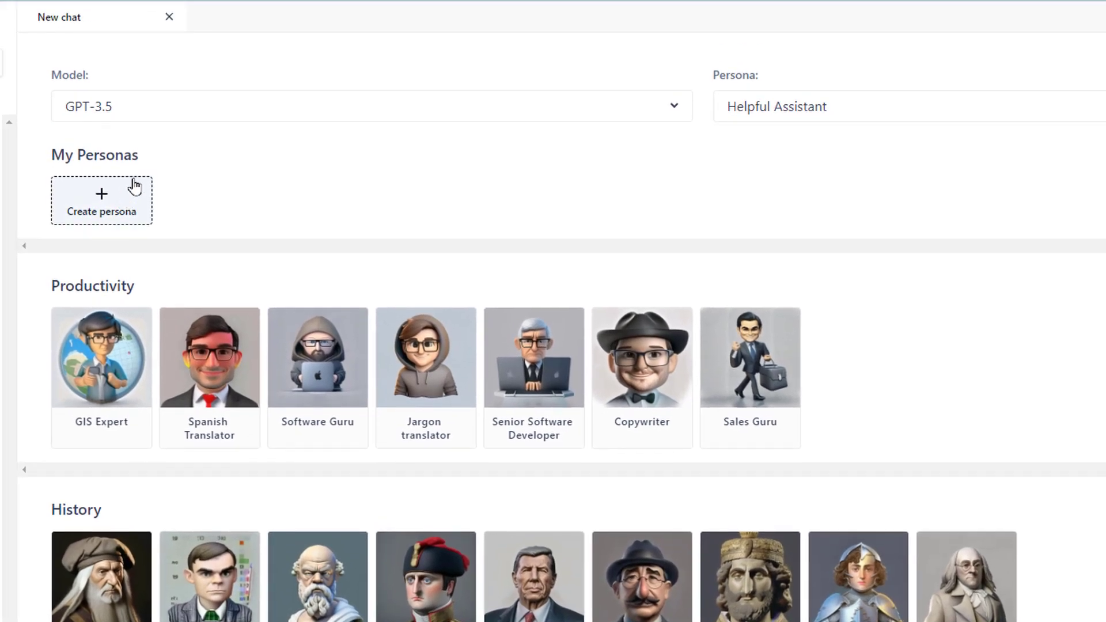
Create a custom persona named 'middle school science teacher'
click(141, 196)
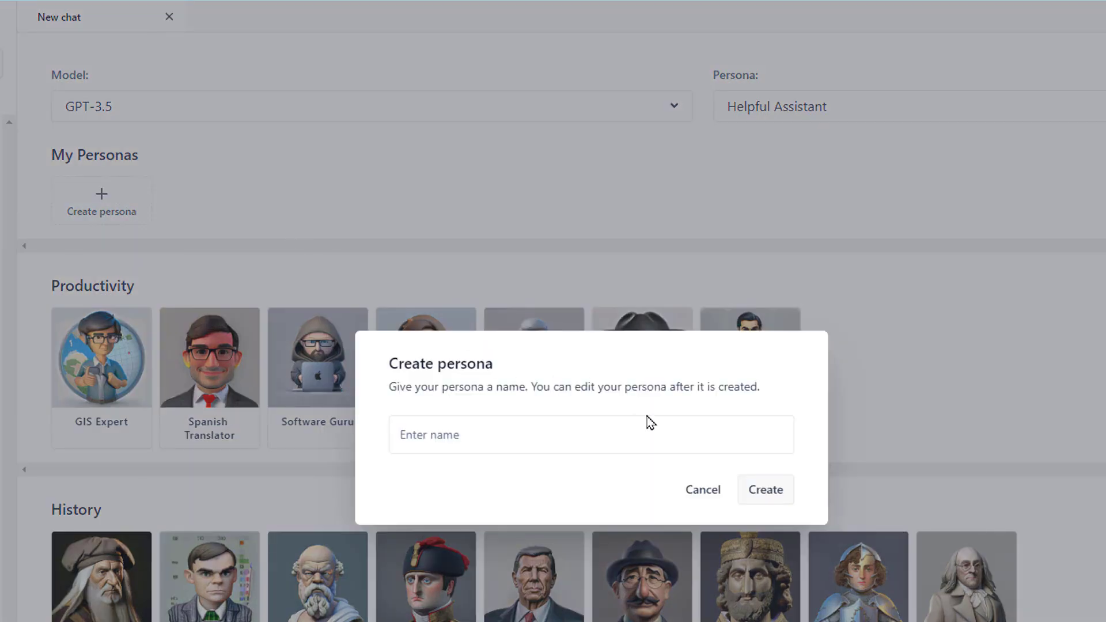
click(545, 436)
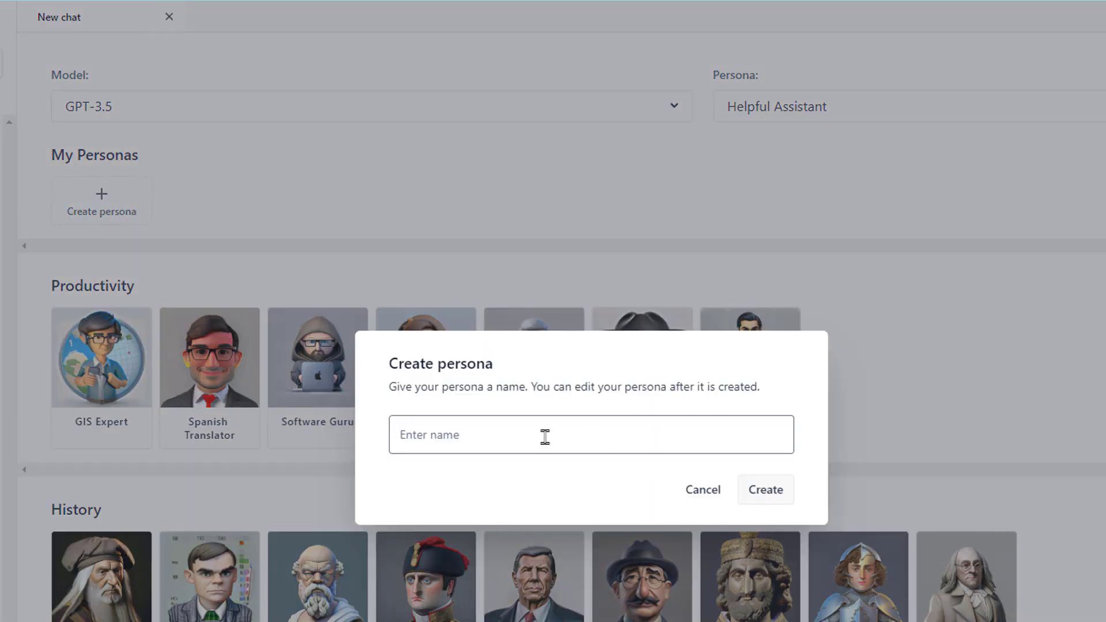
text(middle school scien)
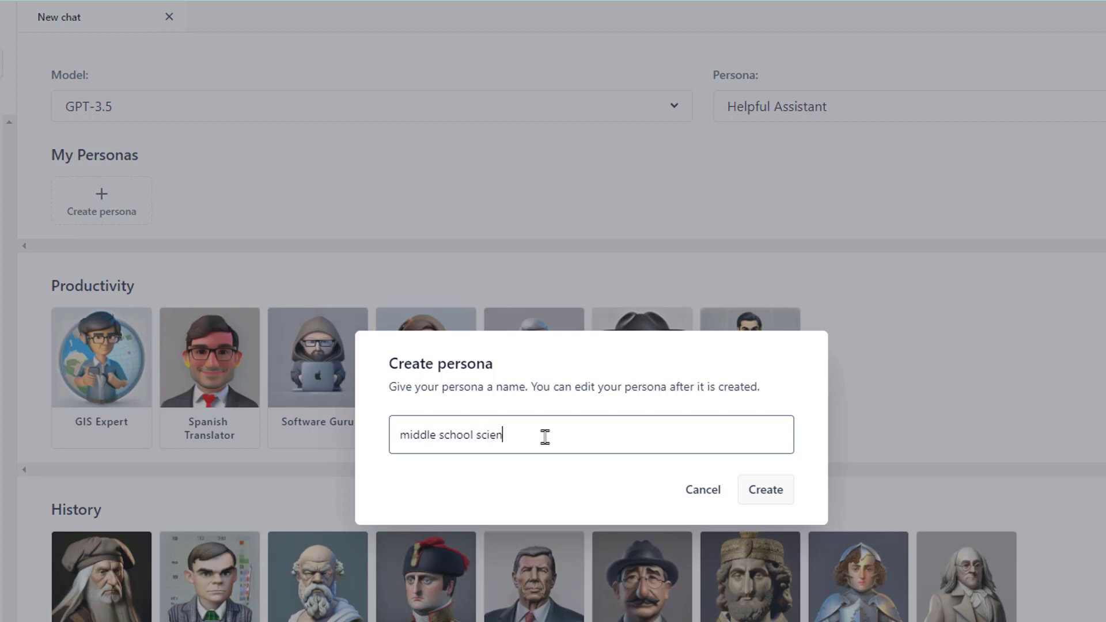
text(ce teacher)
key(Return)
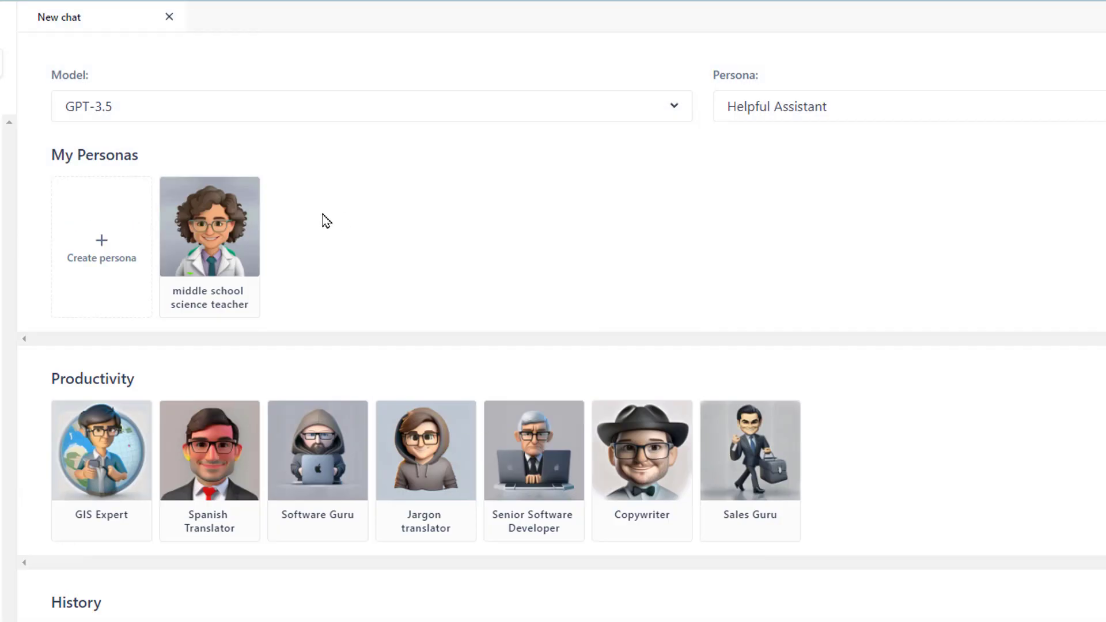
Switch the model to GPT-4 and start a chat with the science teacher persona
click(605, 111)
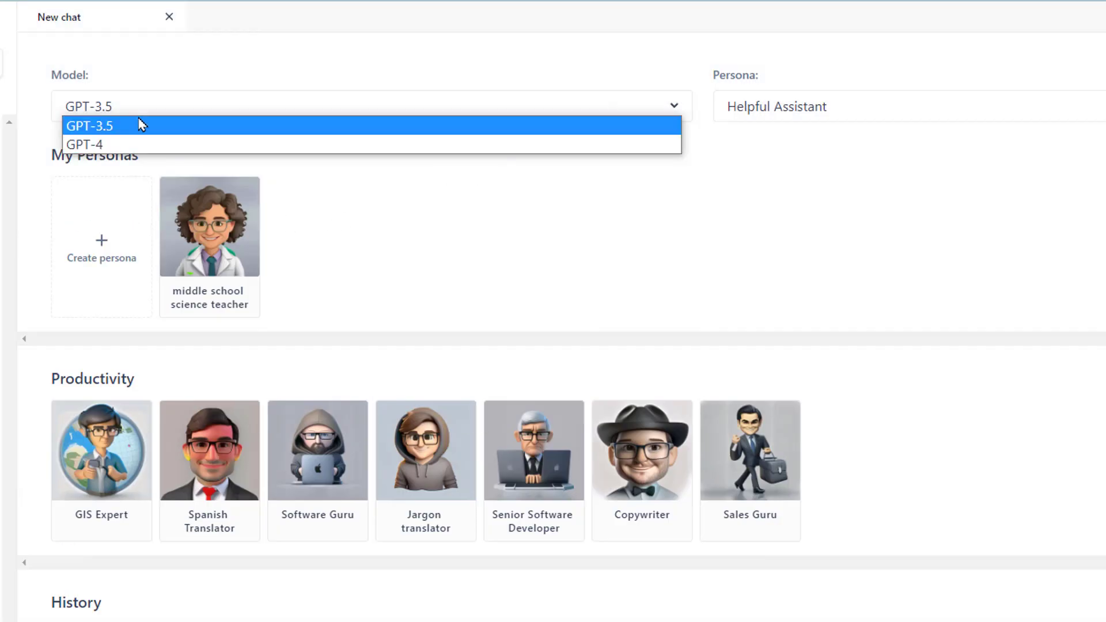
click(122, 145)
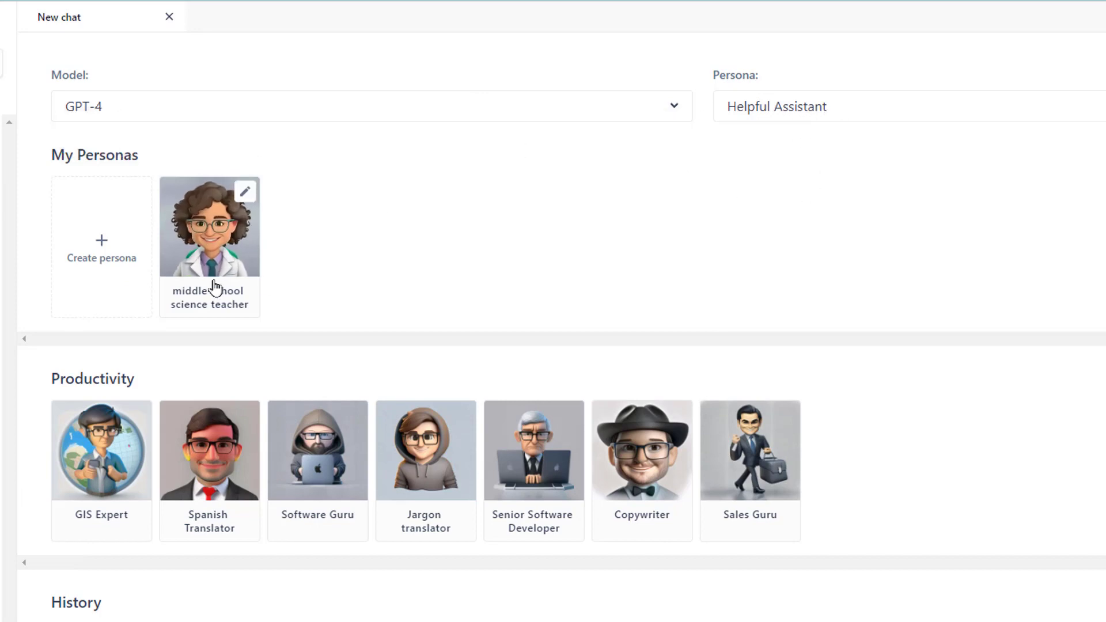
click(855, 108)
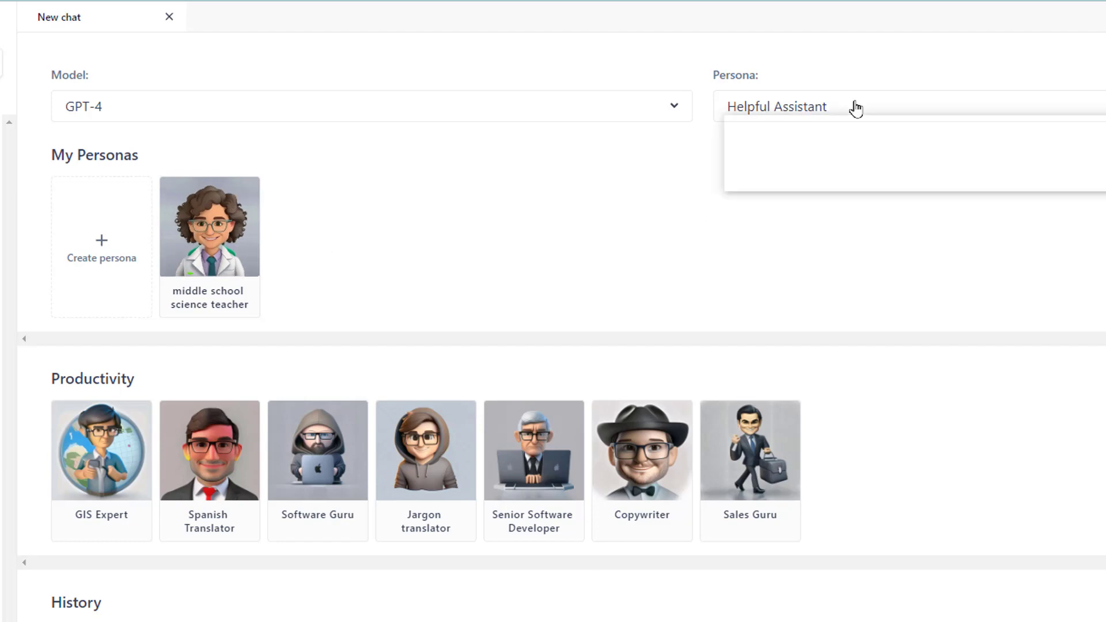
click(247, 286)
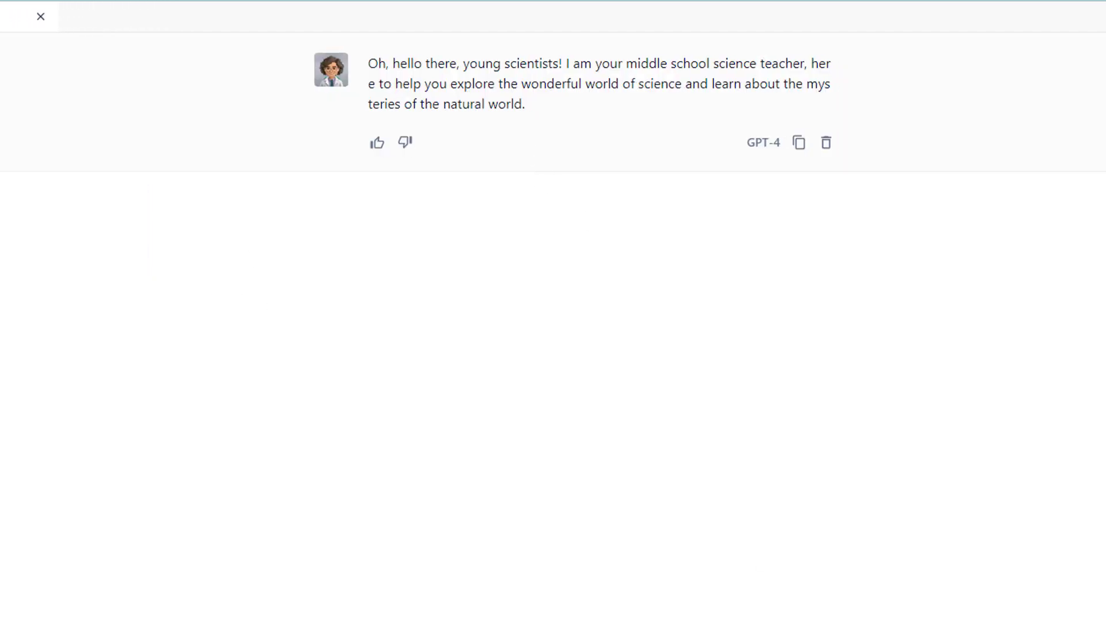
click(484, 579)
text(Plea)
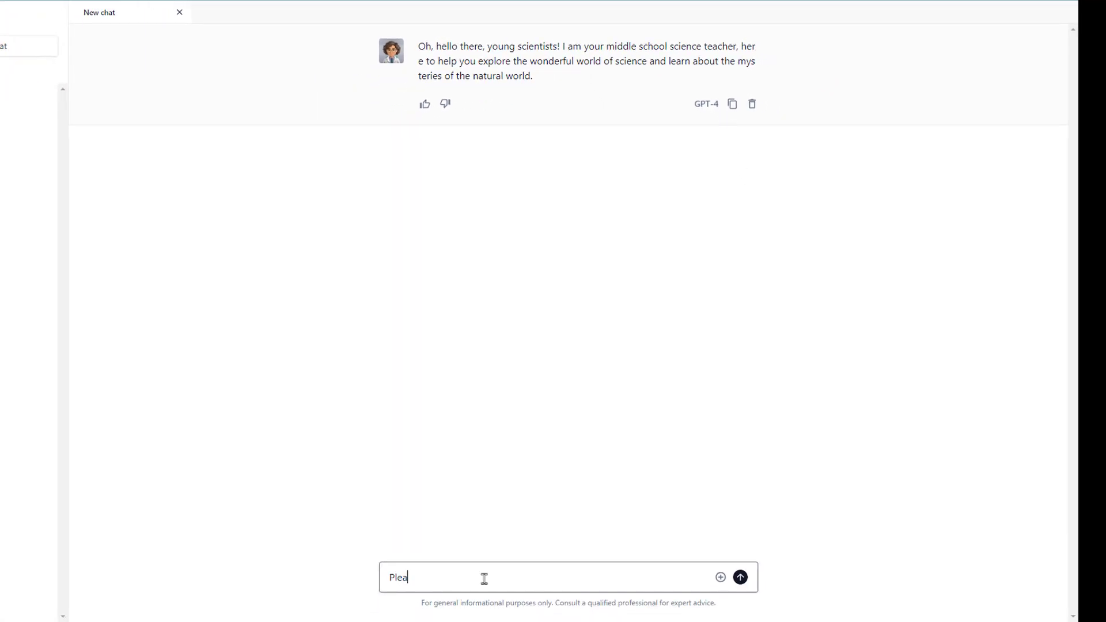
text(e o)
key(BackSpace)
key(Return)
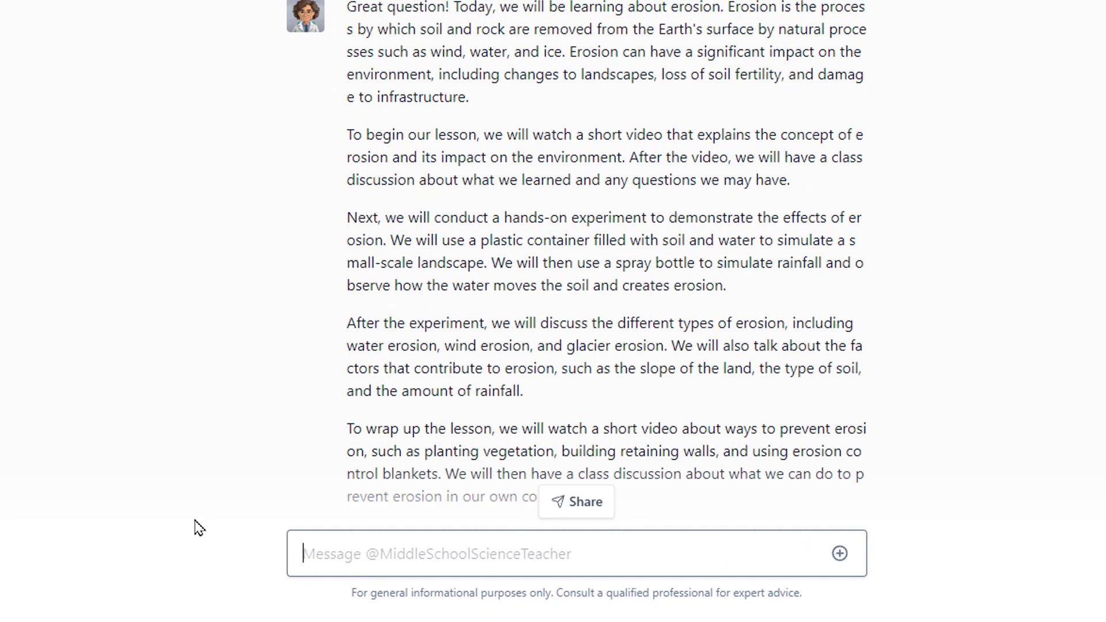
scroll(196, 527, down, 2)
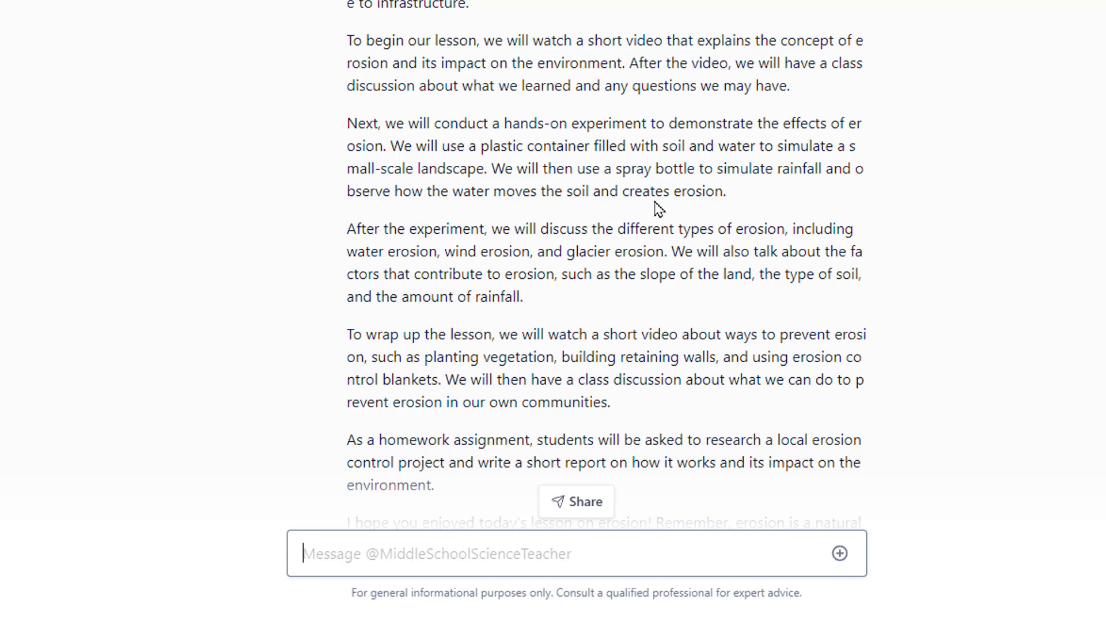
scroll(657, 209, down, 4)
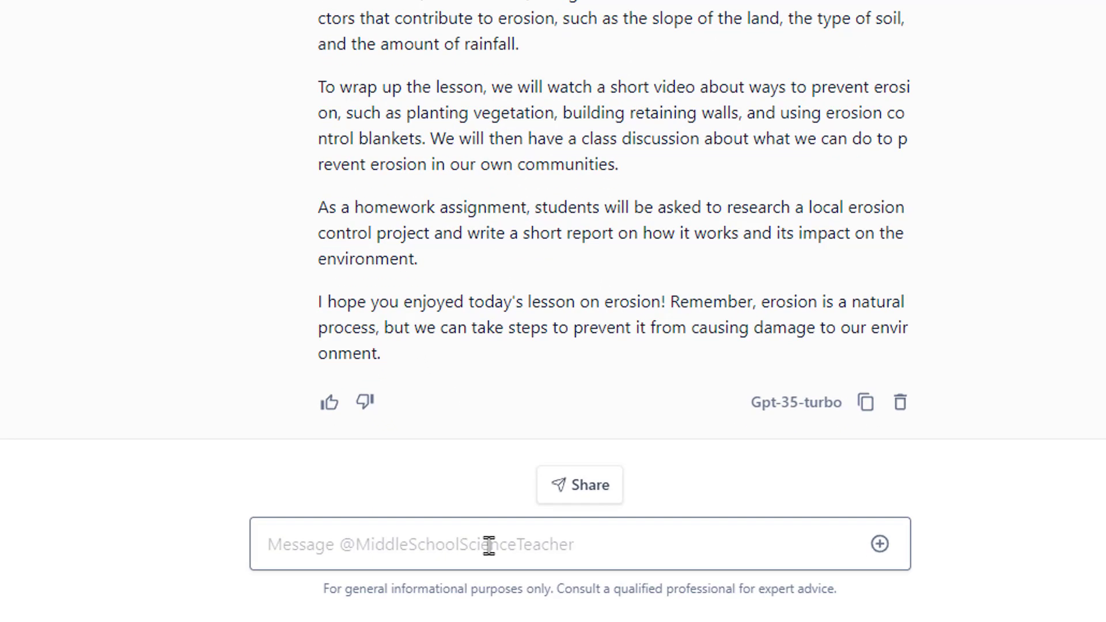
Ask to revise the erosion lesson for a 50 minute period following the 5E model
text(Revise but p)
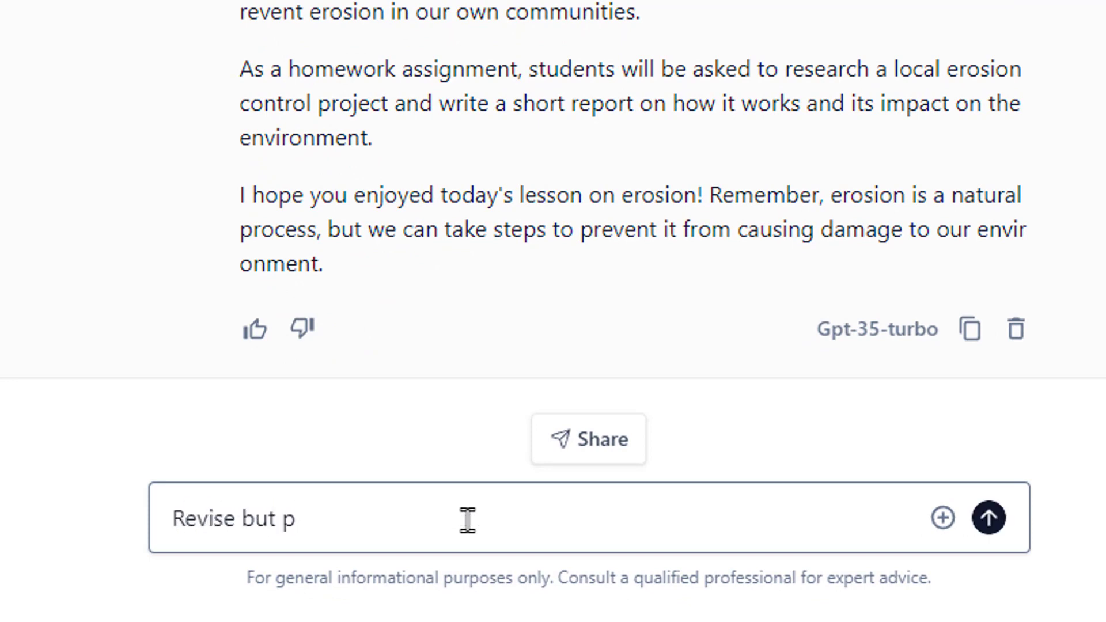
key(BackSpace)
text(make i)
key(BackSpace)
text(it )
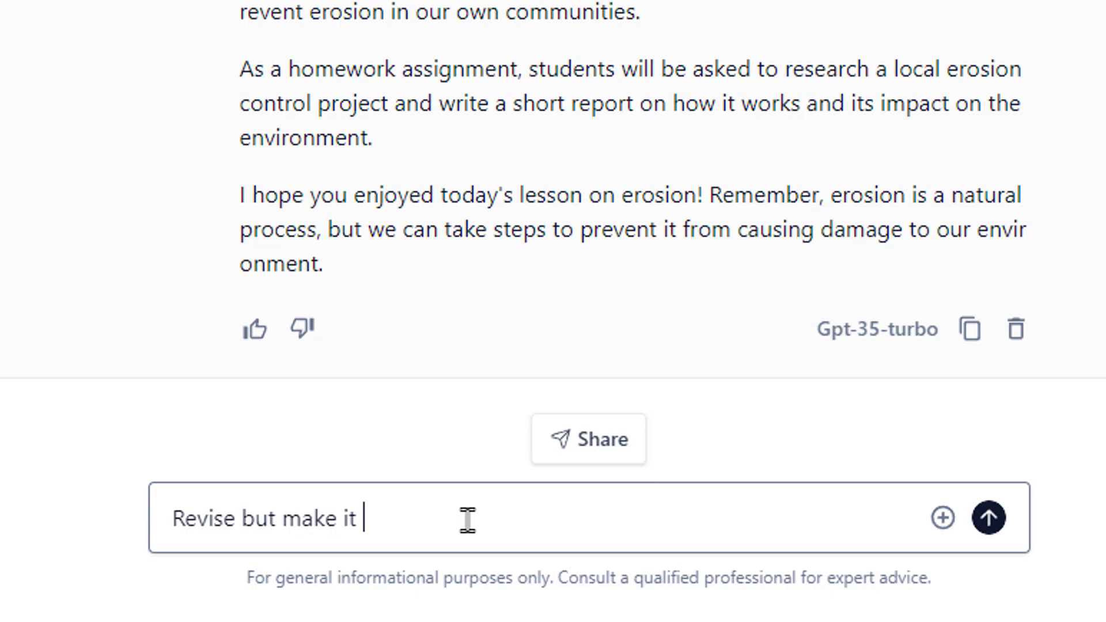
text(for a 50 minute)
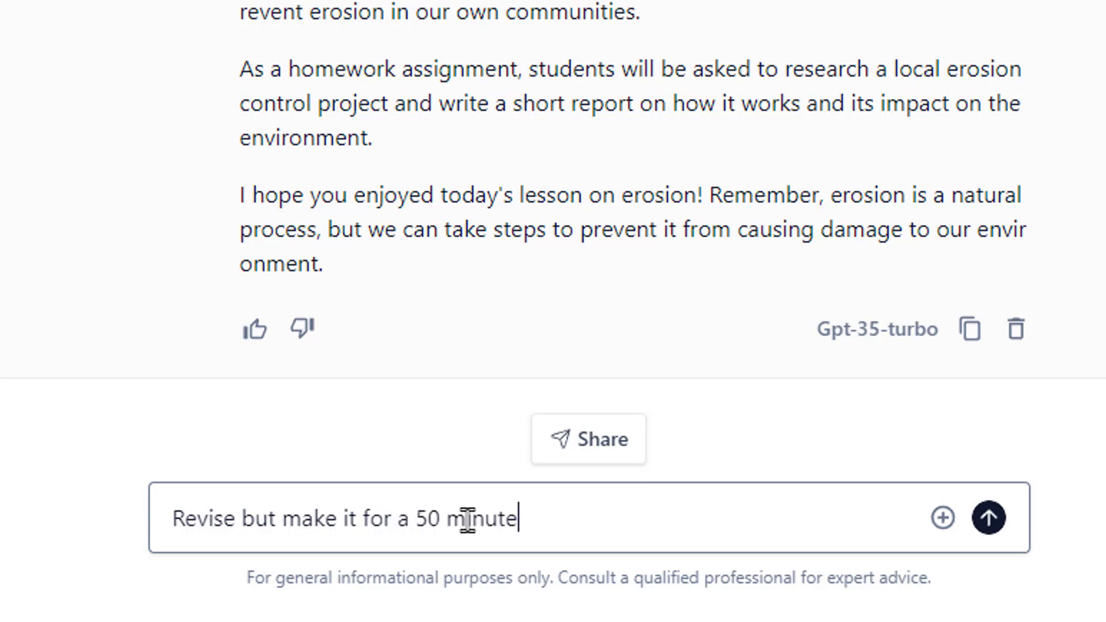
text(s)
text(period)
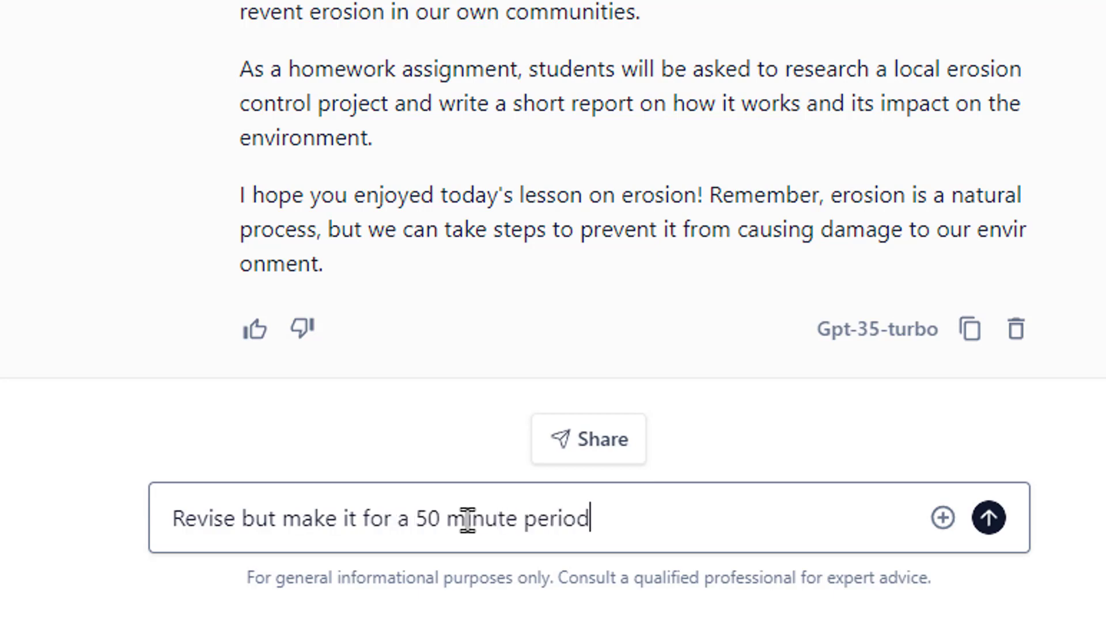
text( w)
key(BackSpace)
key(BackSpace)
text(, and include)
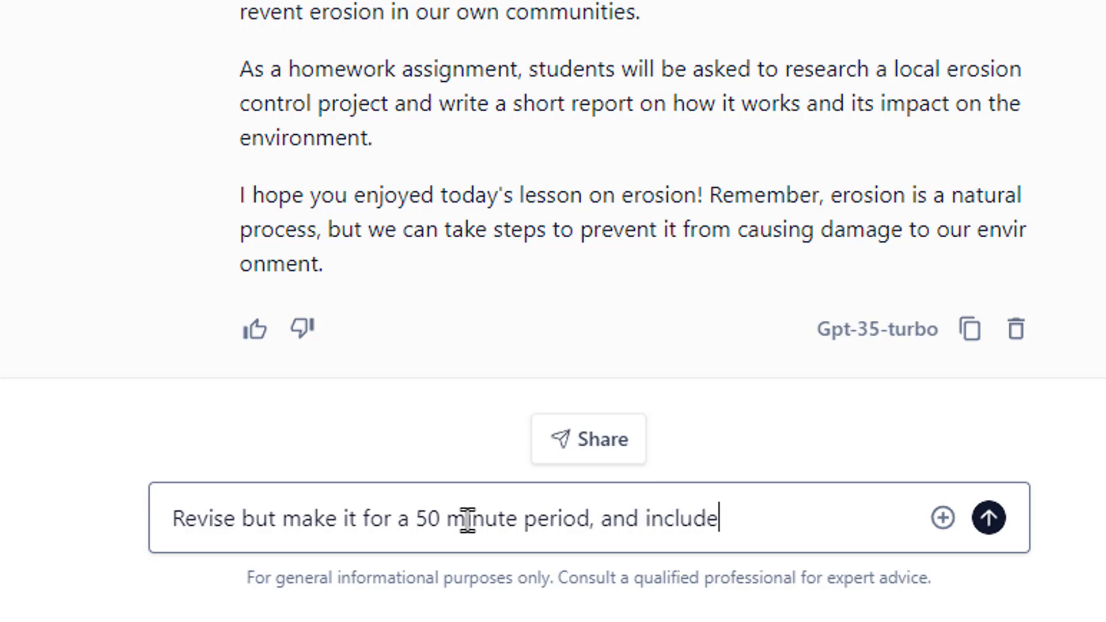
key(BackSpace)
key(BackSpace)
key(BackSpace)
key(BackSpace)
key(BackSpace)
key(BackSpace)
key(BackSpace)
text(follow )
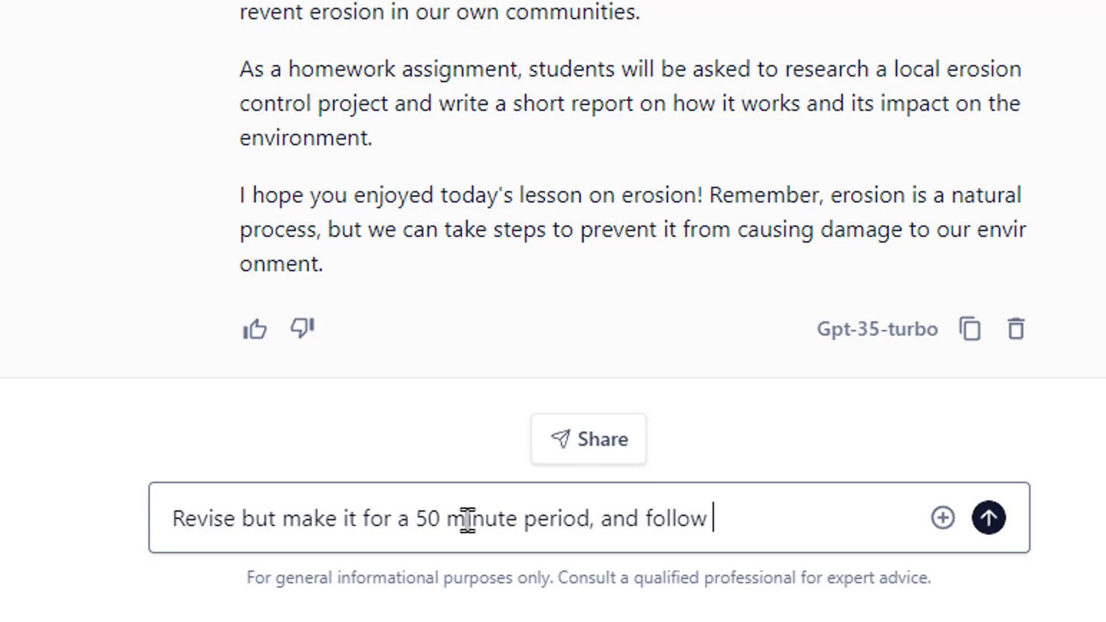
text(the 5e model)
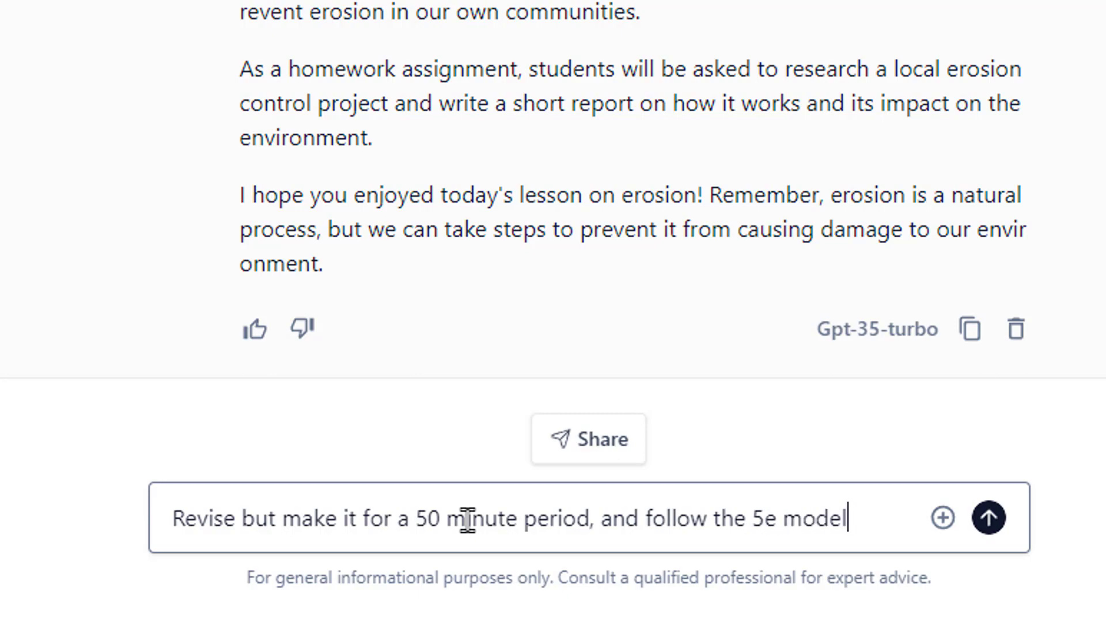
key(Return)
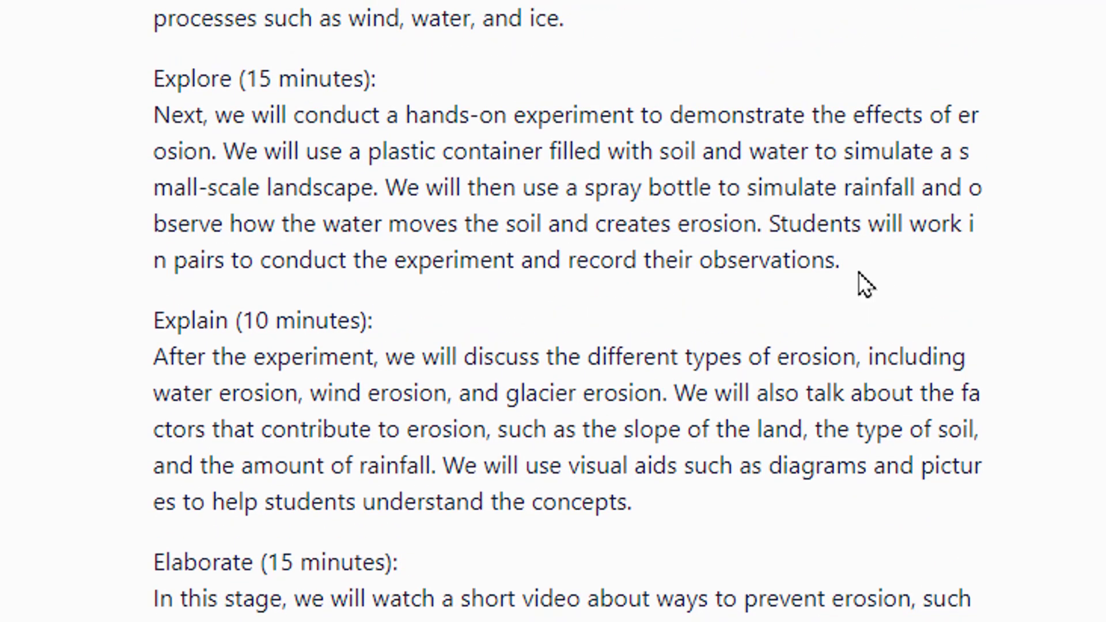
Select the Explore paragraph and request detailed instructions and materials for that experiment
drag(151, 115, 904, 291)
text(provide )
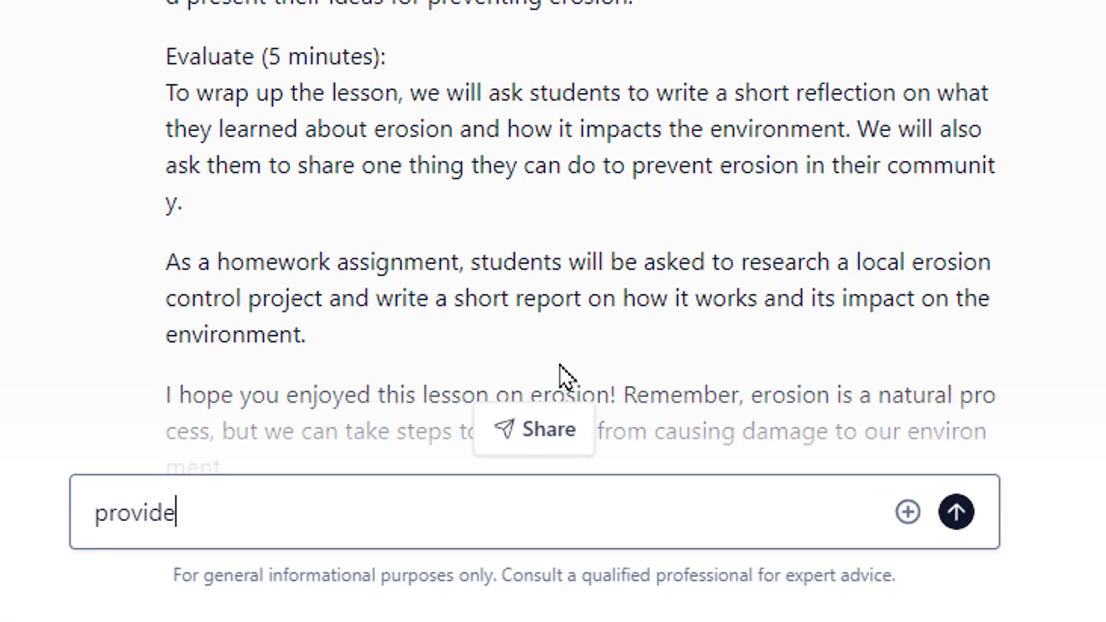
text(detailed)
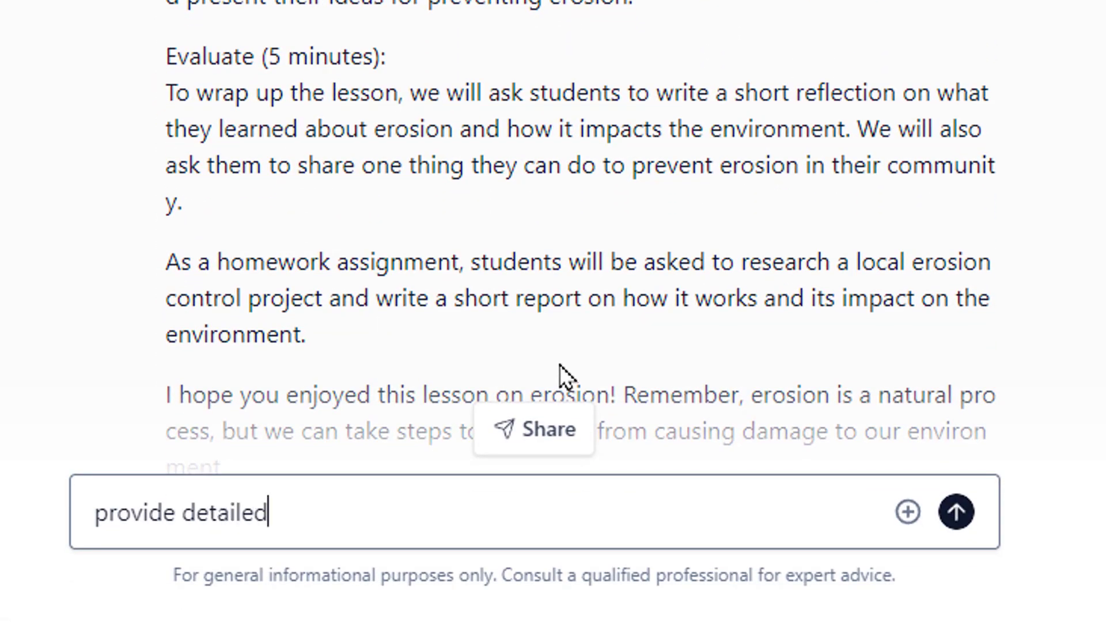
text( instructio)
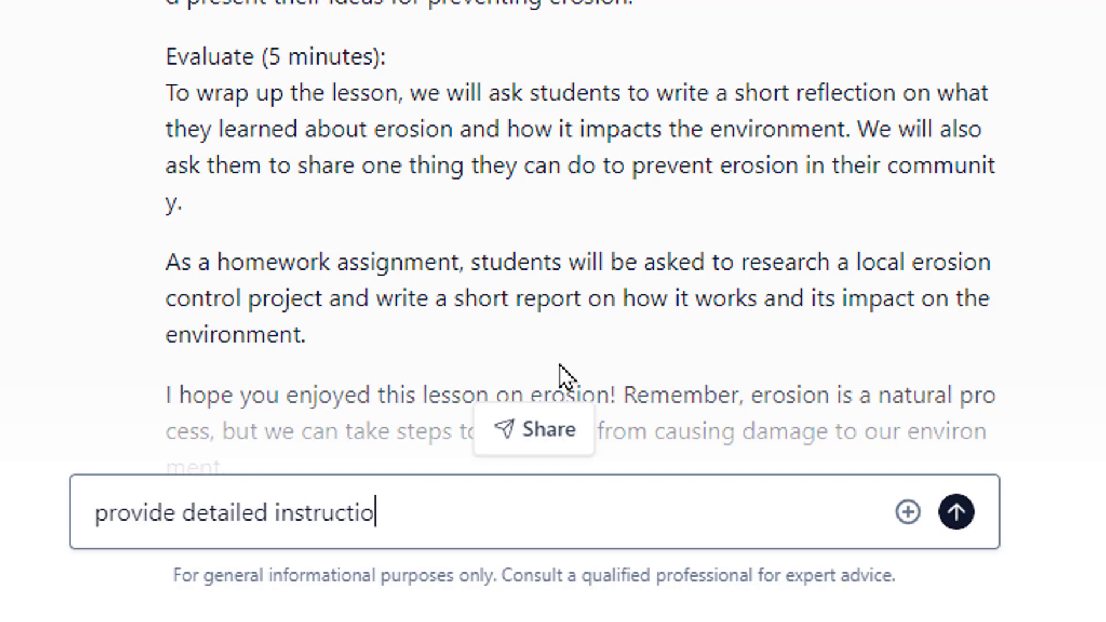
text(ns and materials)
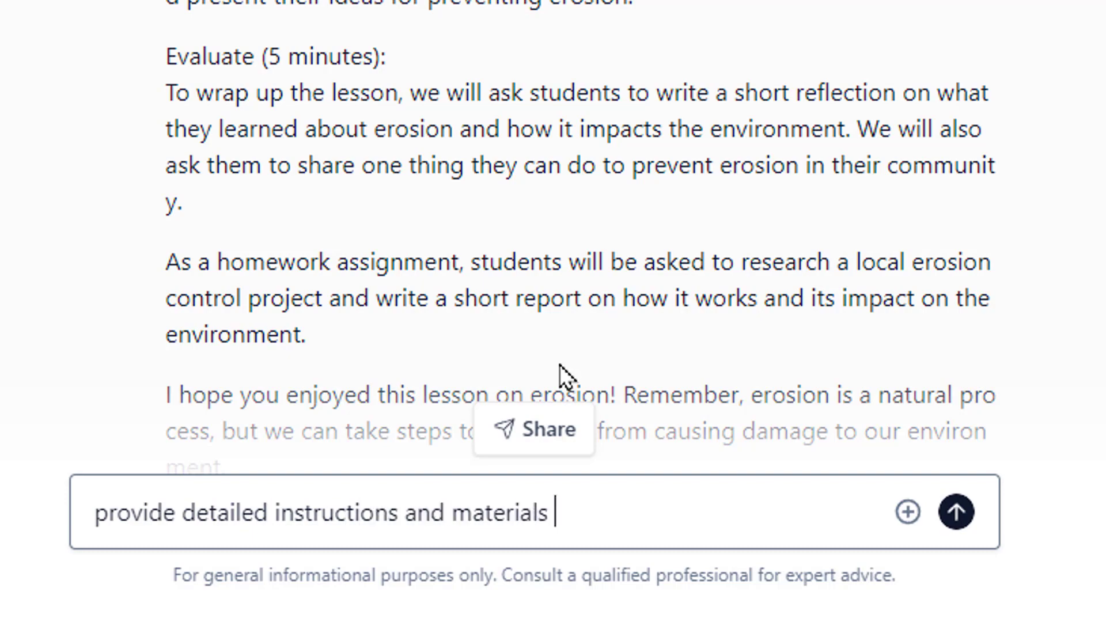
text( for that experim)
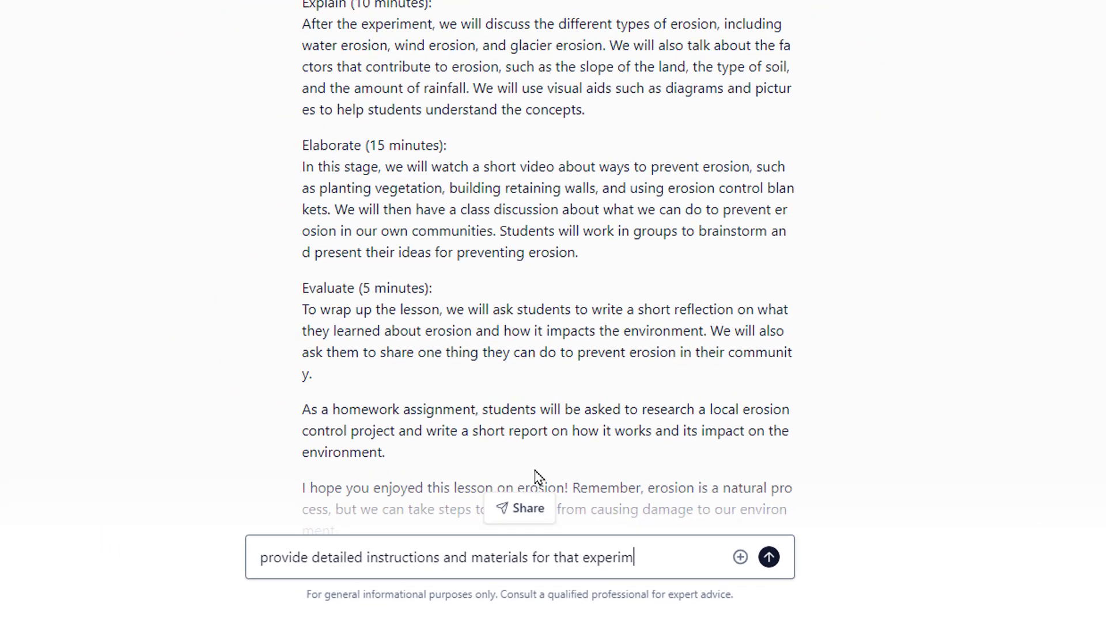
text(ent)
key(Return)
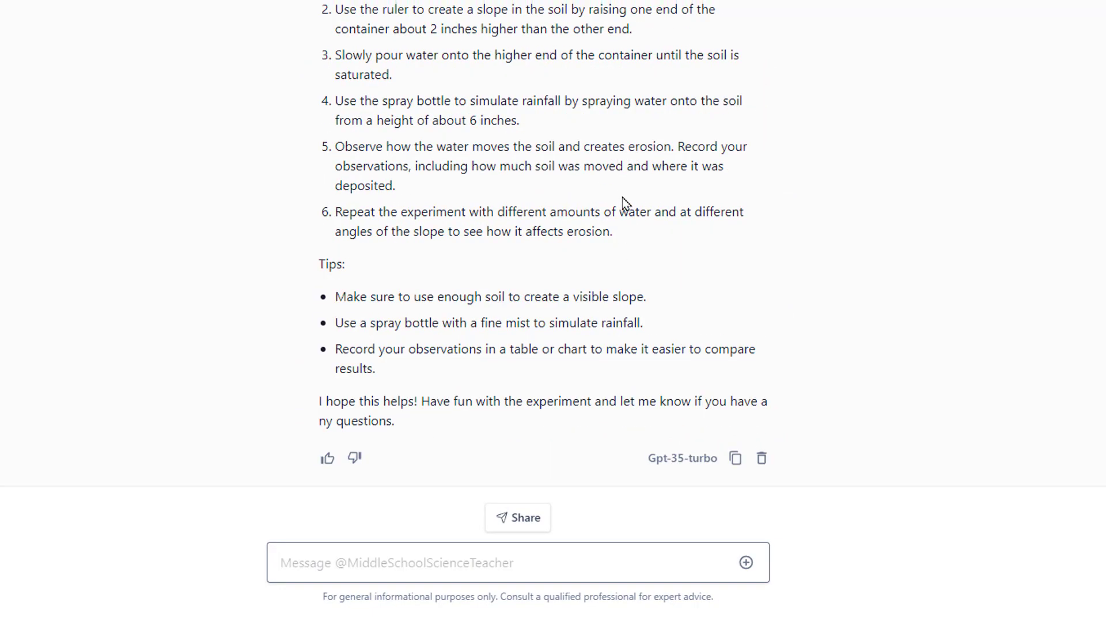
scroll(628, 208, up, 15)
scroll(627, 205, down, 15)
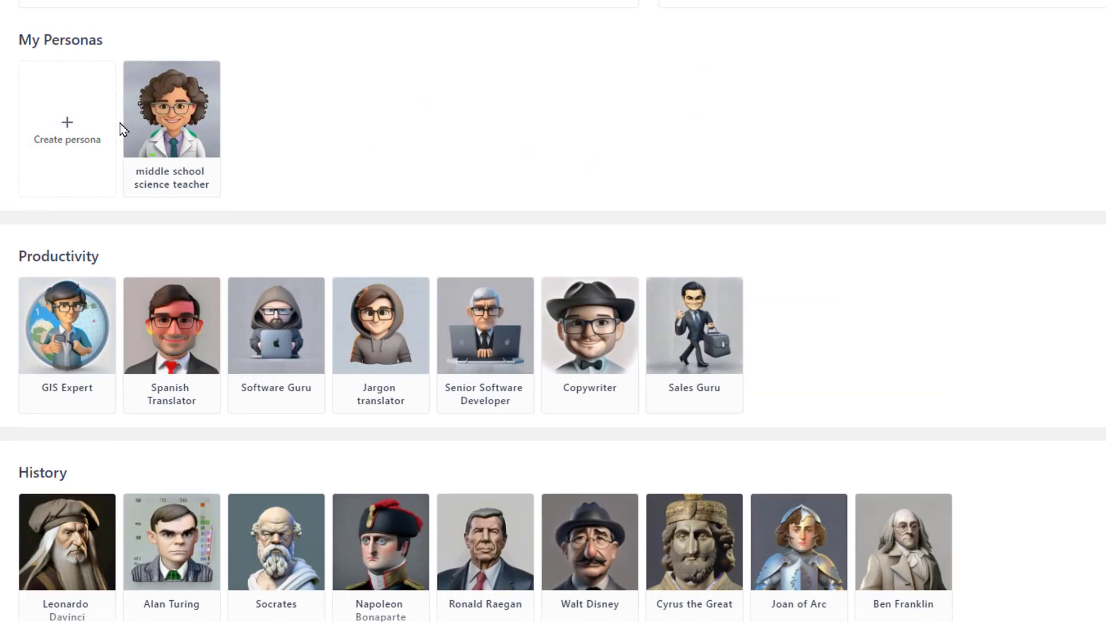
Create a new persona named 'Edgar Allan Poe'
click(66, 124)
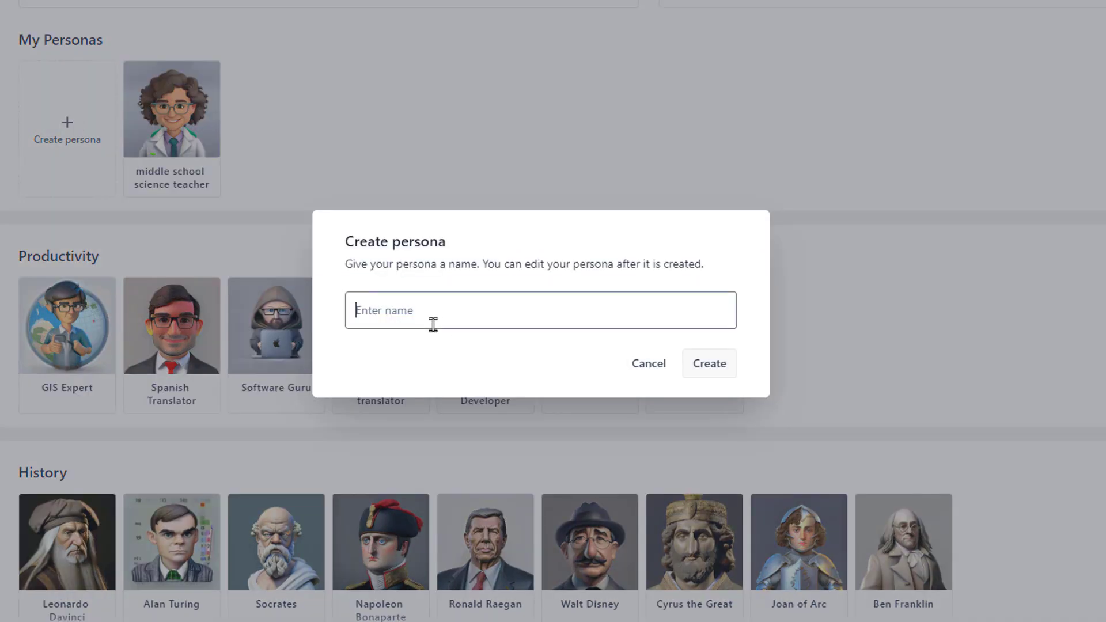
text(Edgar Allan Poe)
click(710, 369)
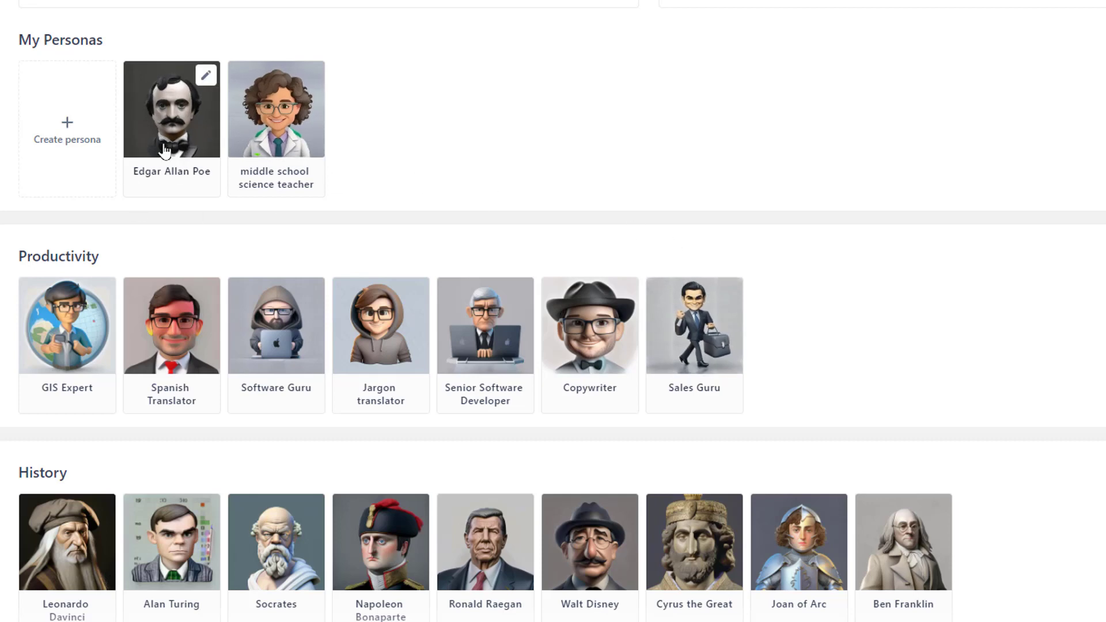
Start a chat with the Edgar Allan Poe persona
click(172, 112)
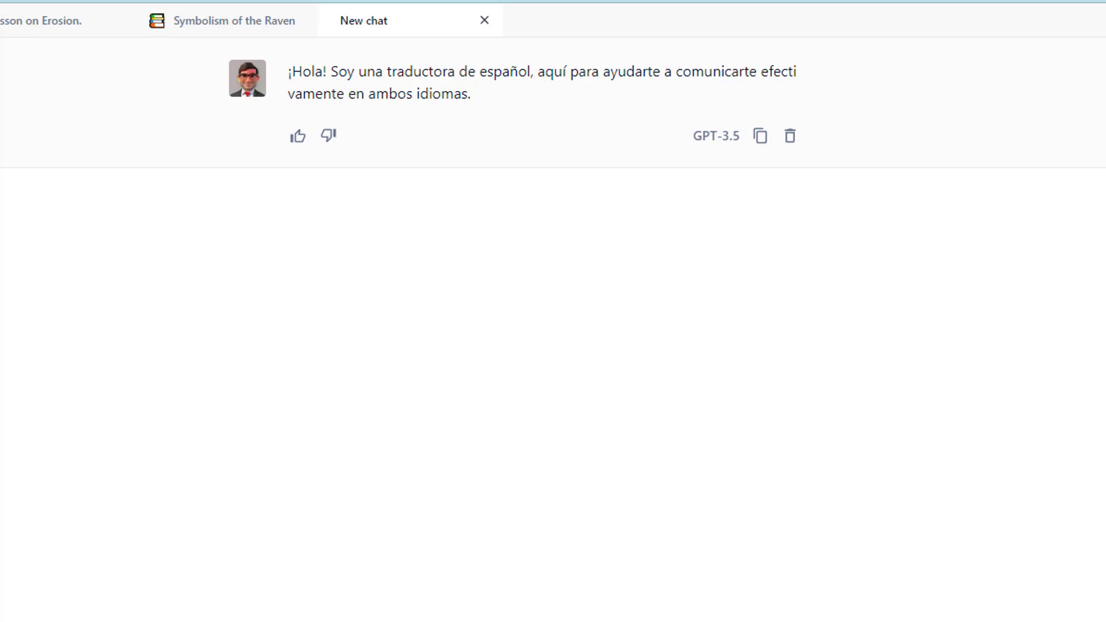
Ask the translator 'Can you use english except for the translations'
text(Can you )
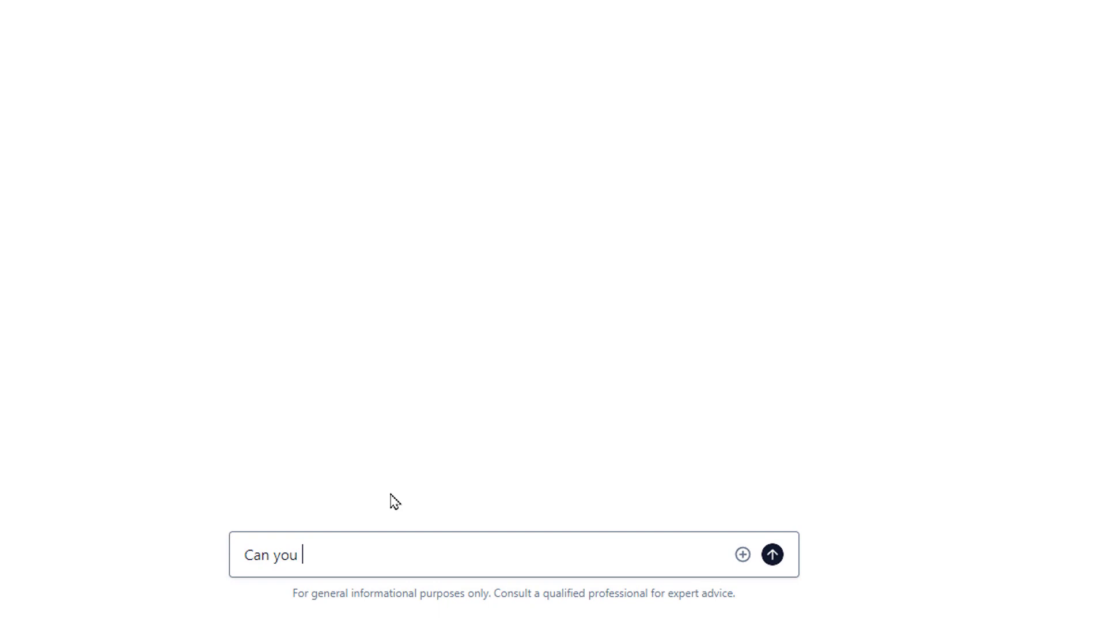
text(use english exce)
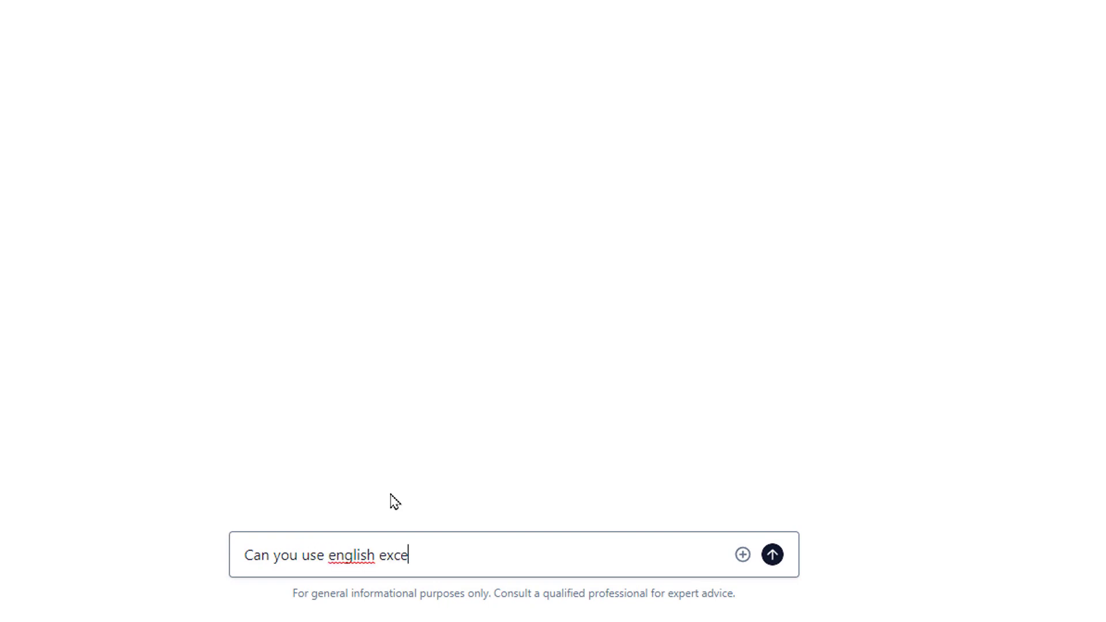
text(pt for the tran)
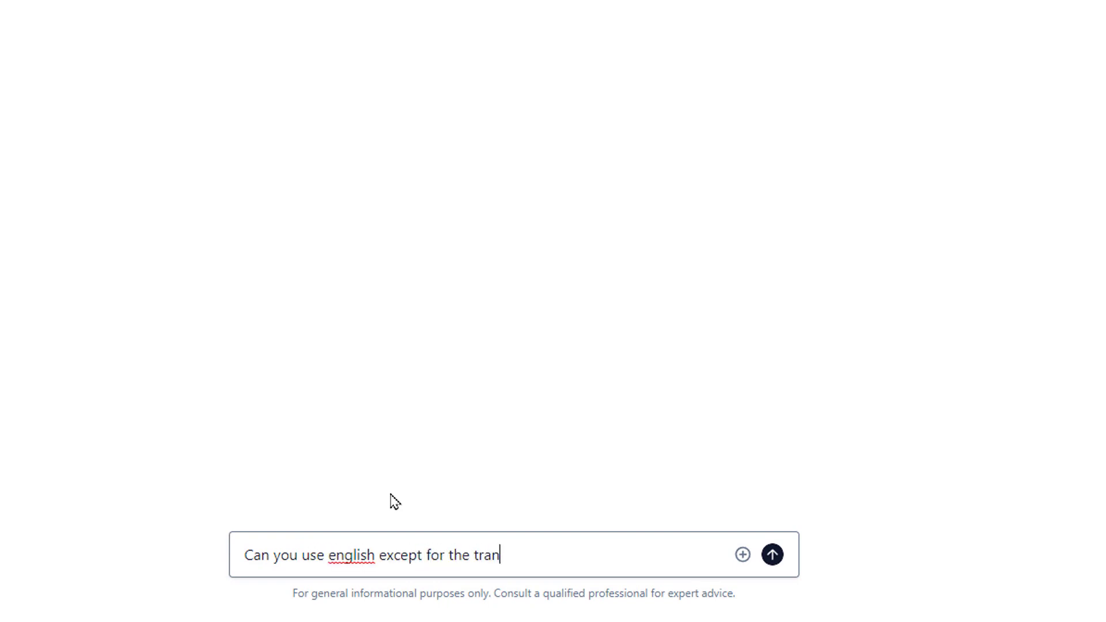
text(slatione)
key(BackSpace)
text(ione)
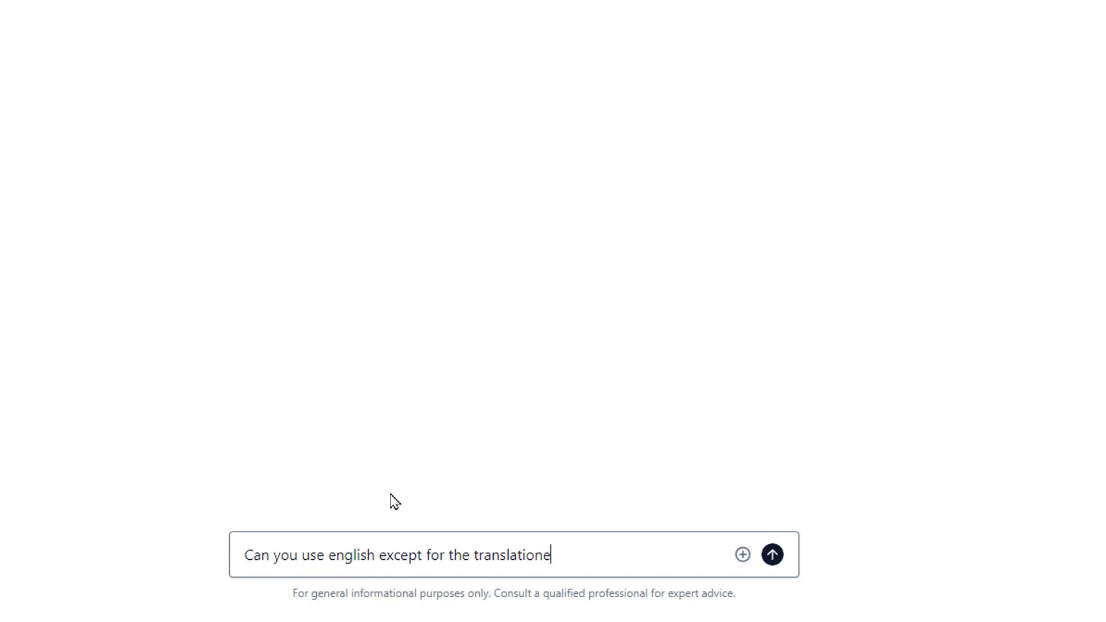
key(Return)
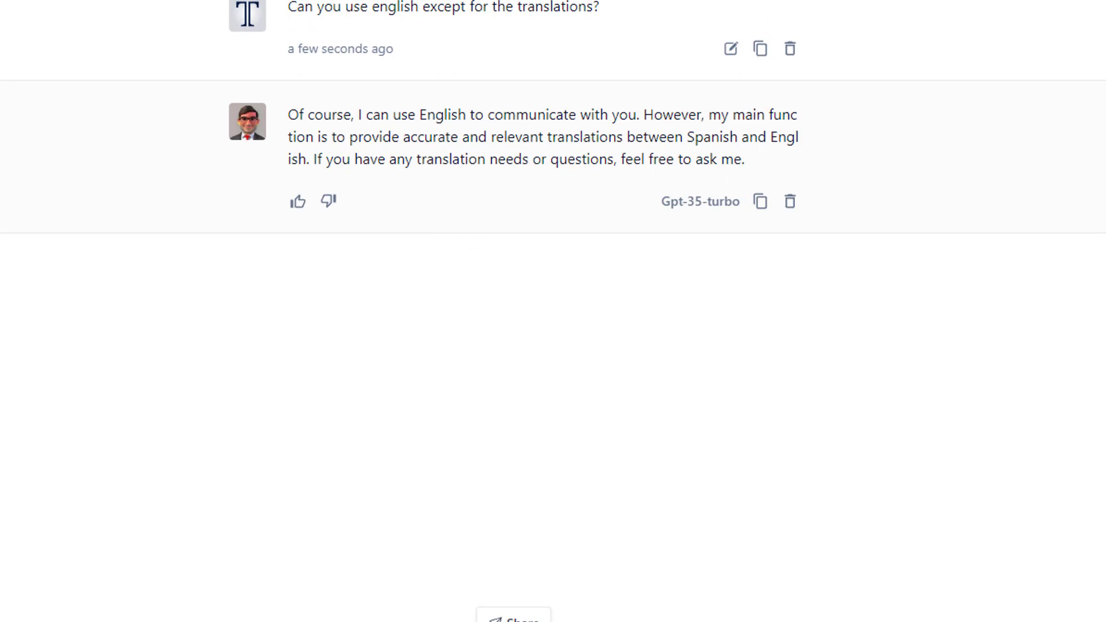
Ask the translator to translate a pasted quote into Spanish
click(448, 563)
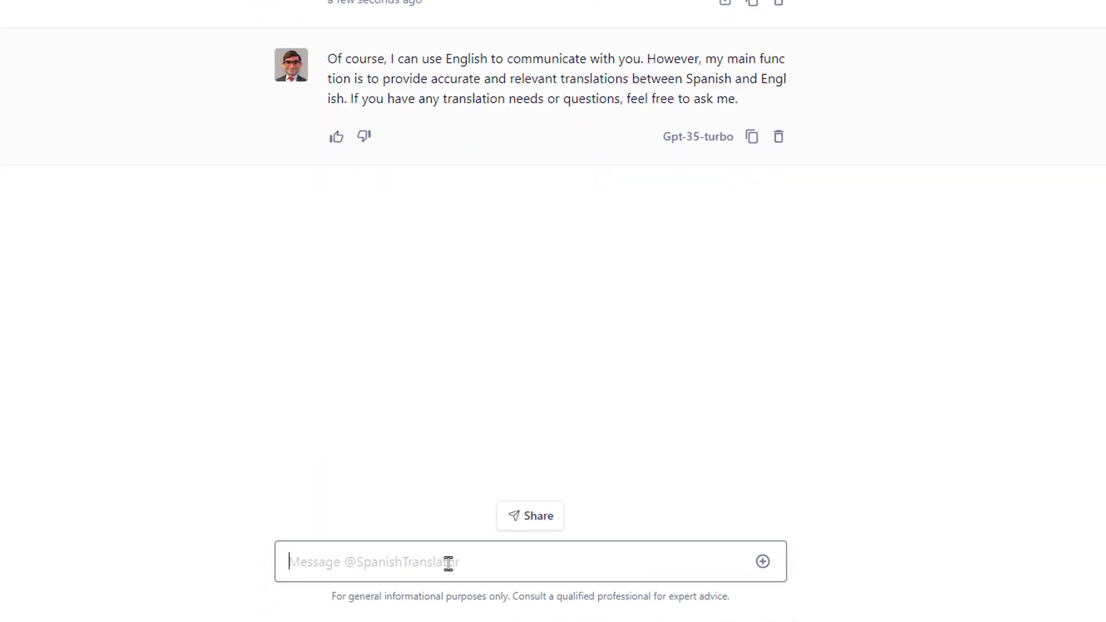
text(tra)
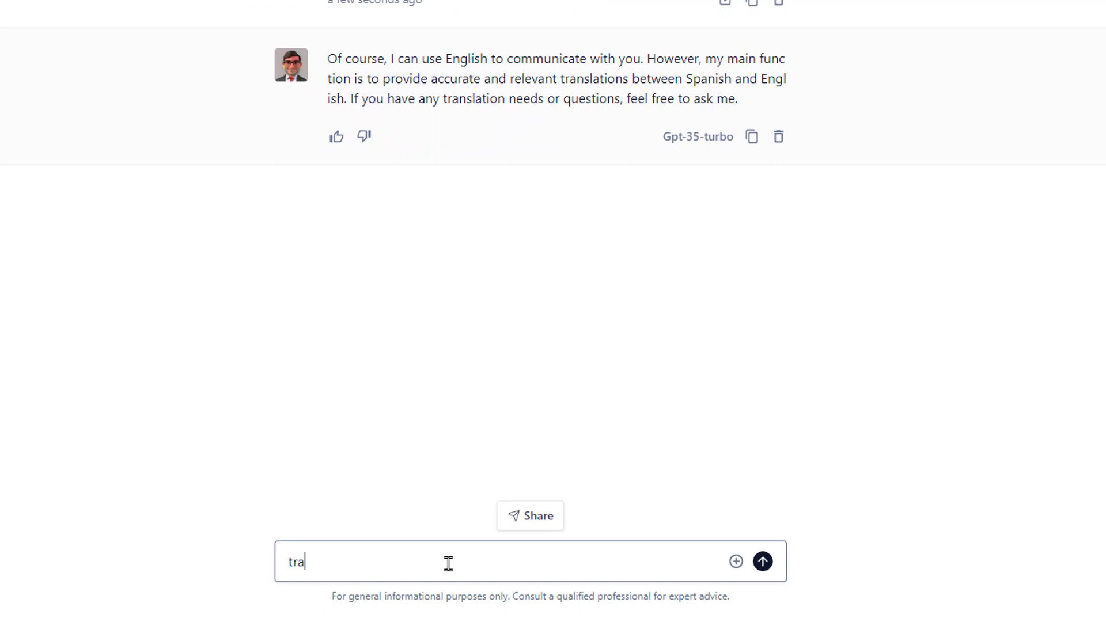
text(nslate this into s)
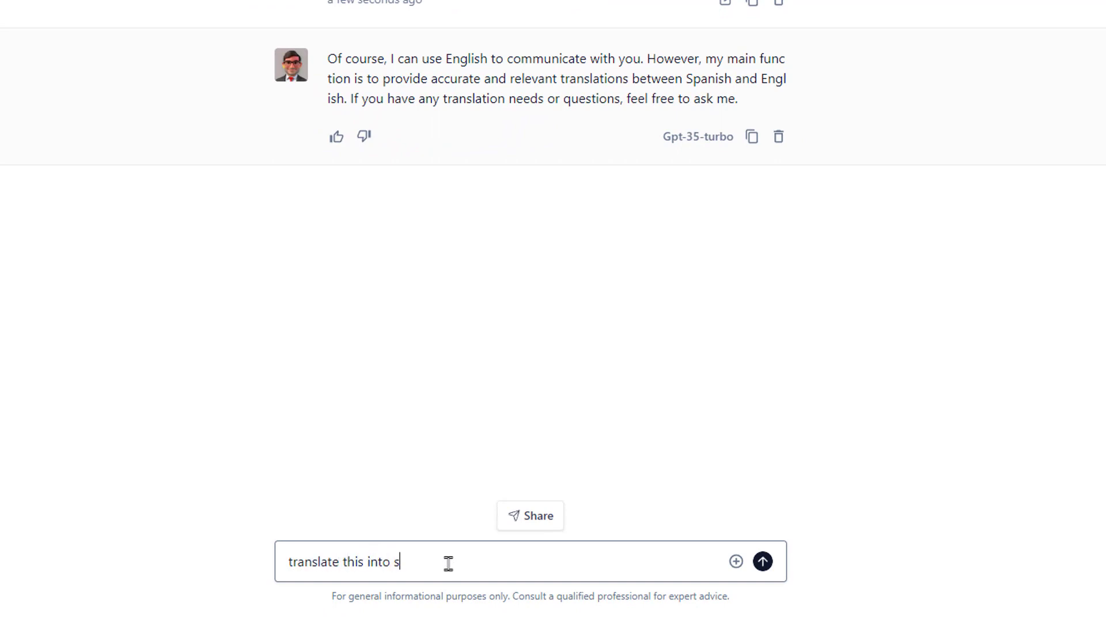
text(panish)
text("If you want to know what a man's like, take a good look at how he treats his inferiors, not his equals.")
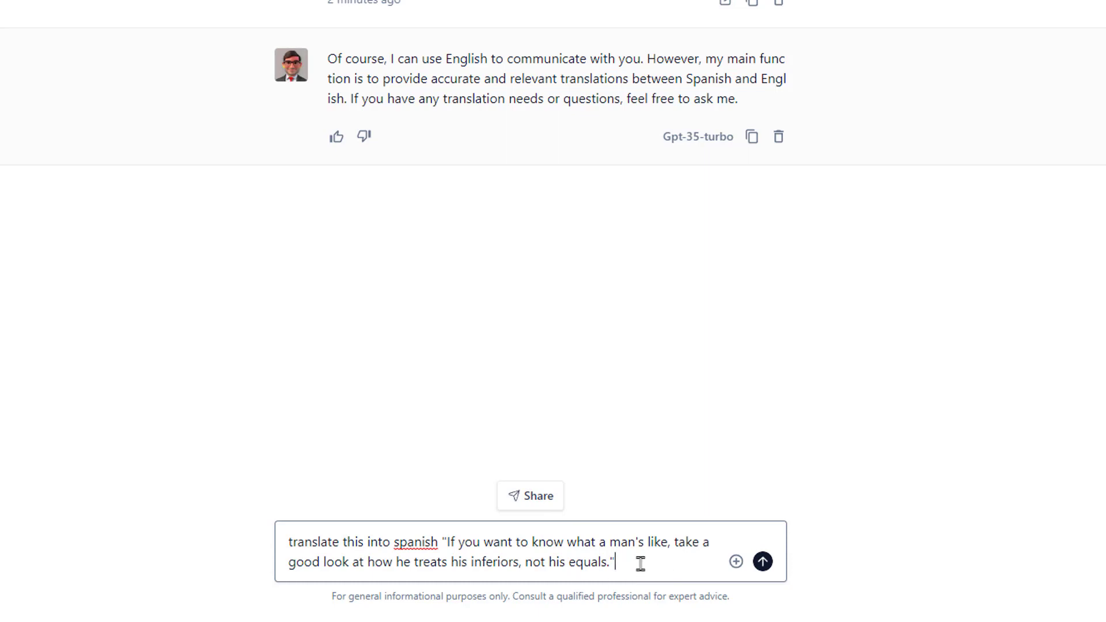
key(Return)
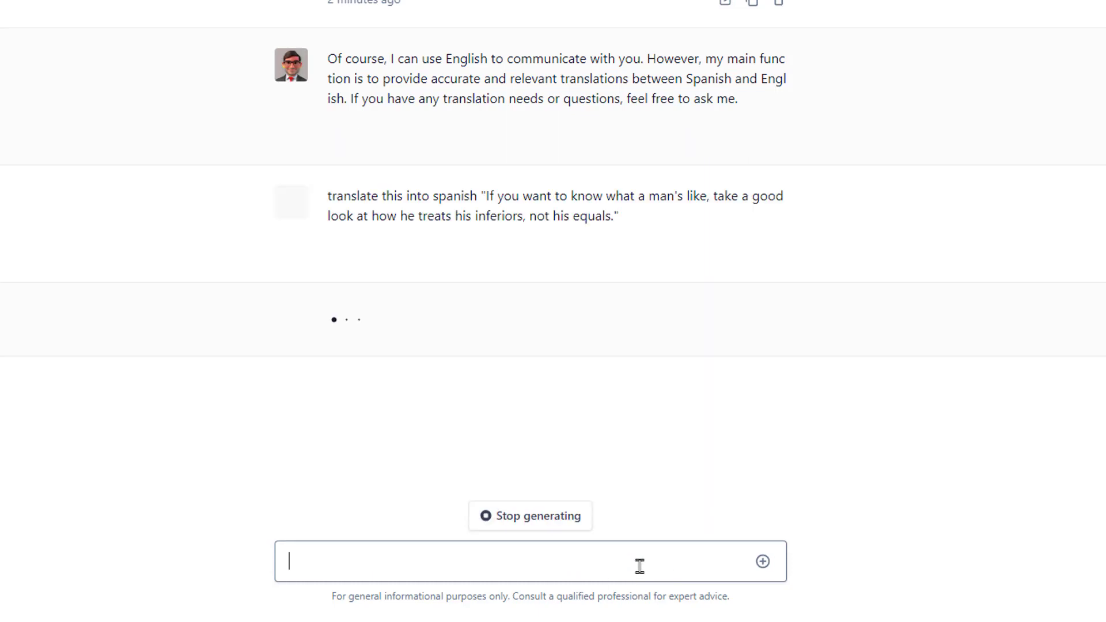
Have the proverb 'El hábito no hace al monje' translated to English and explained
click(454, 554)
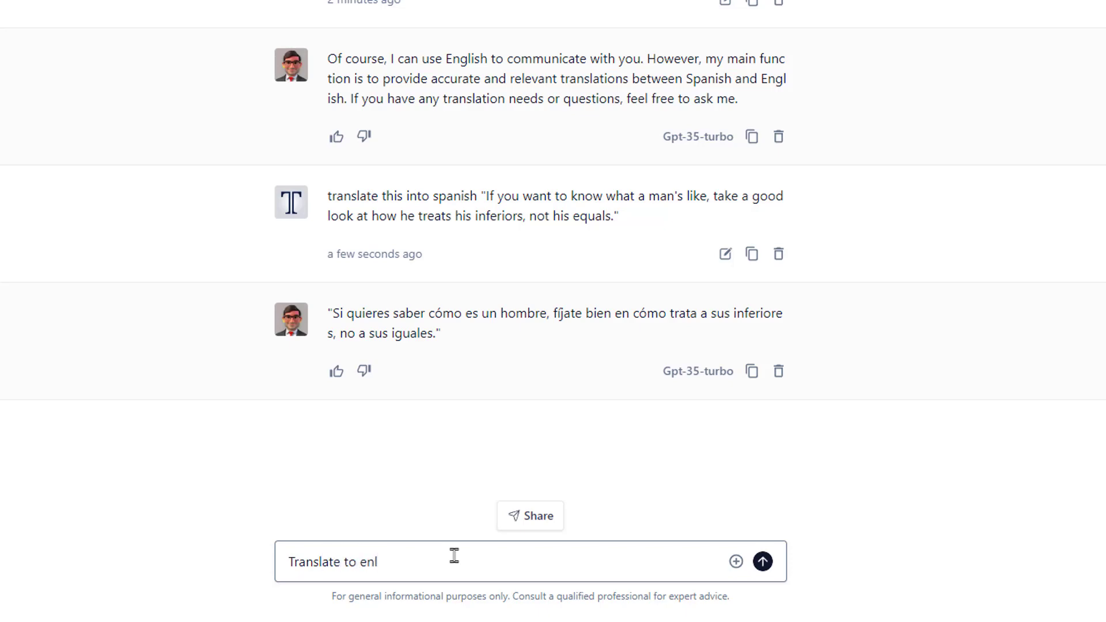
text("El hábito no hace al monje.")
key(Return)
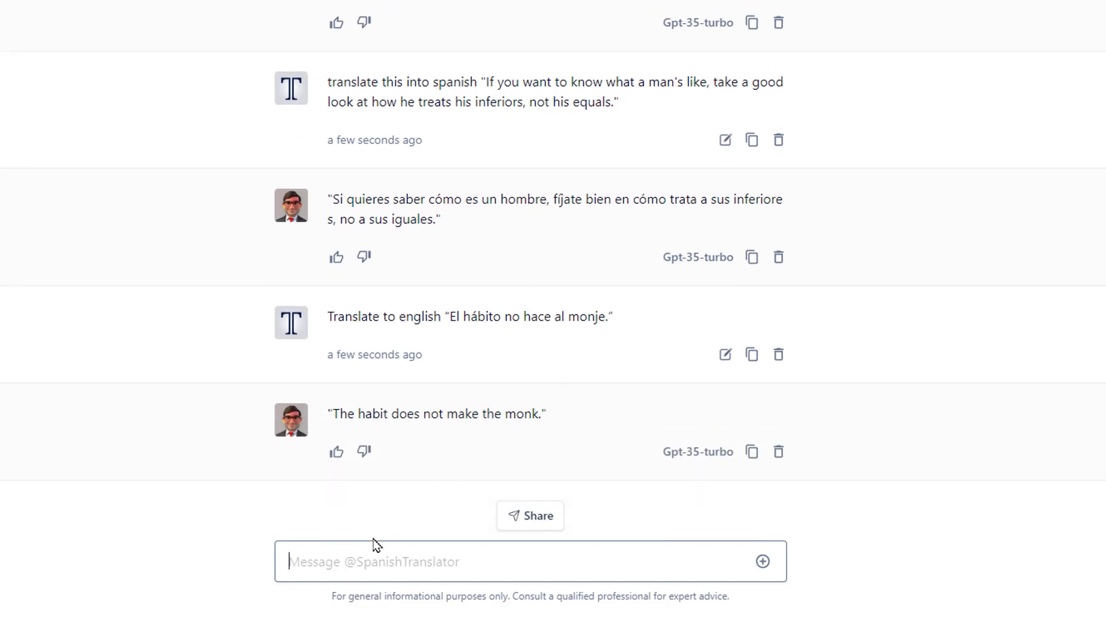
text(explain)
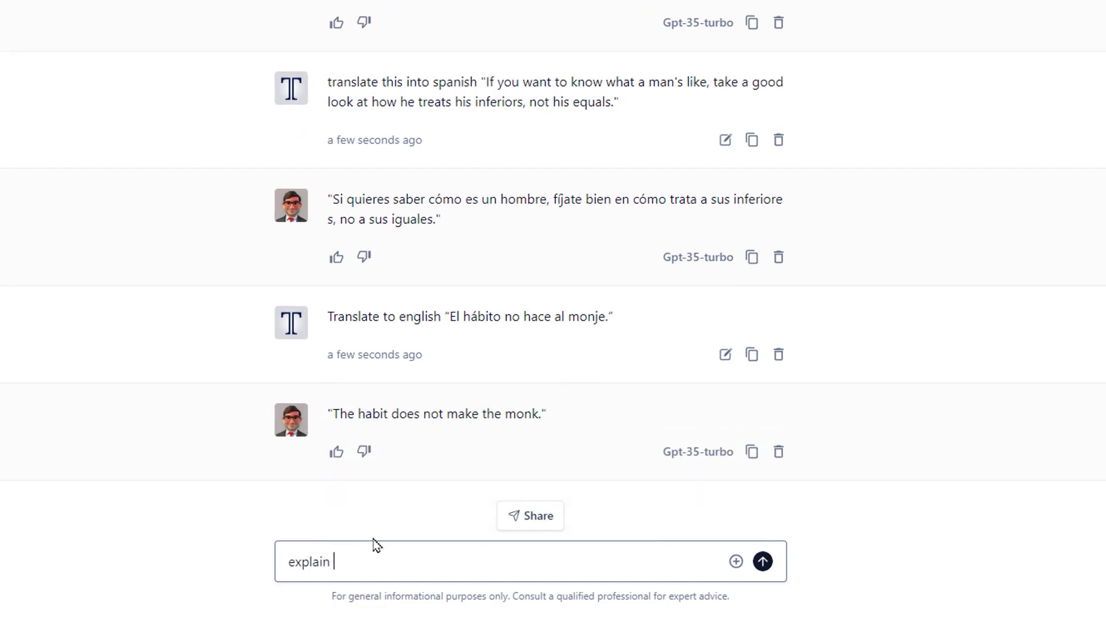
text( that quote)
key(Return)
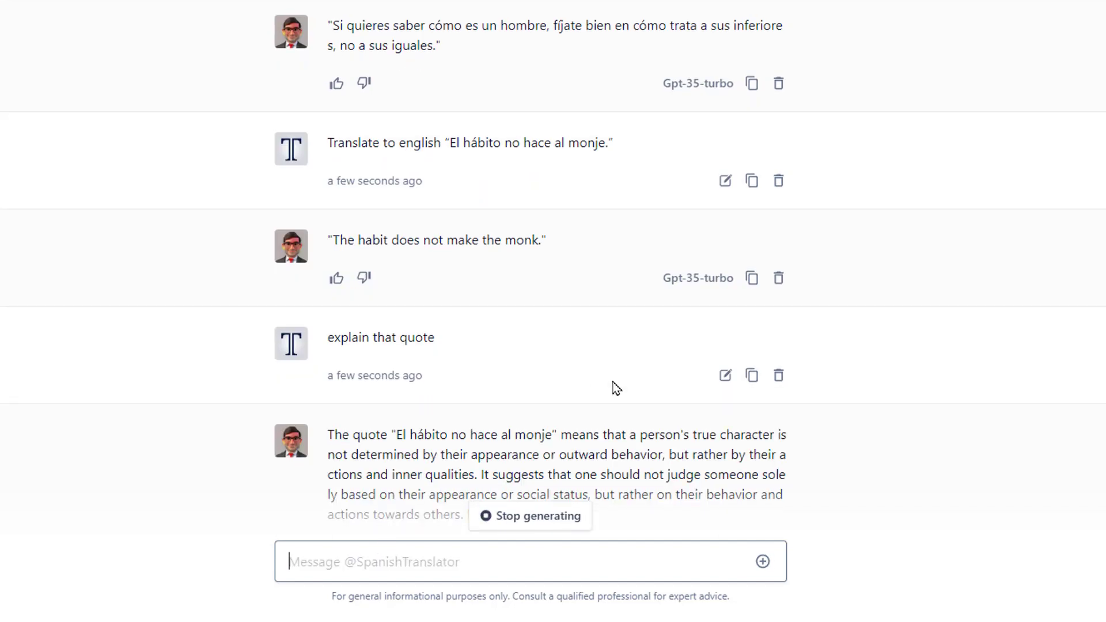
scroll(497, 299, up, 7)
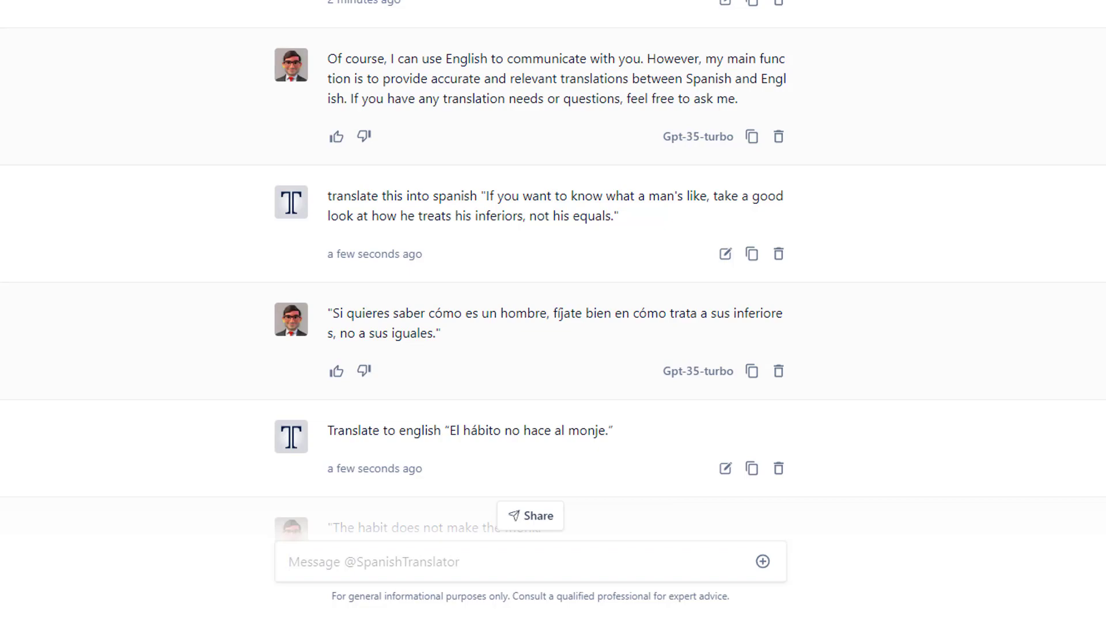
scroll(83, 387, up, 15)
Start a chat with the English speaking Spanish Translator persona, viewing its instructions without changing them
click(82, 387)
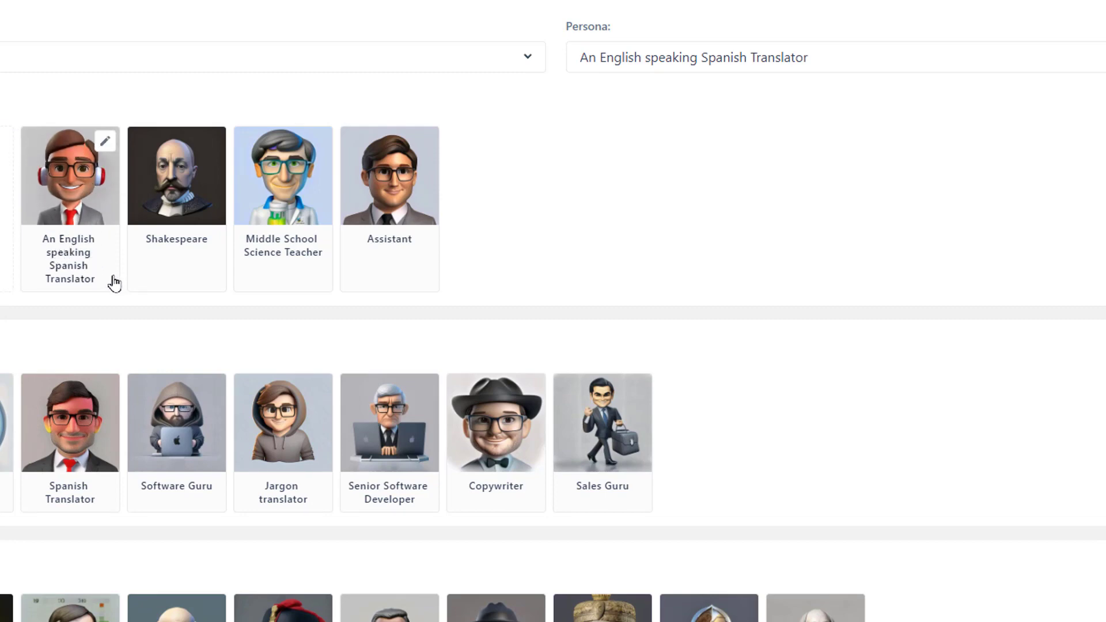
mouse_move(95, 264)
click(105, 144)
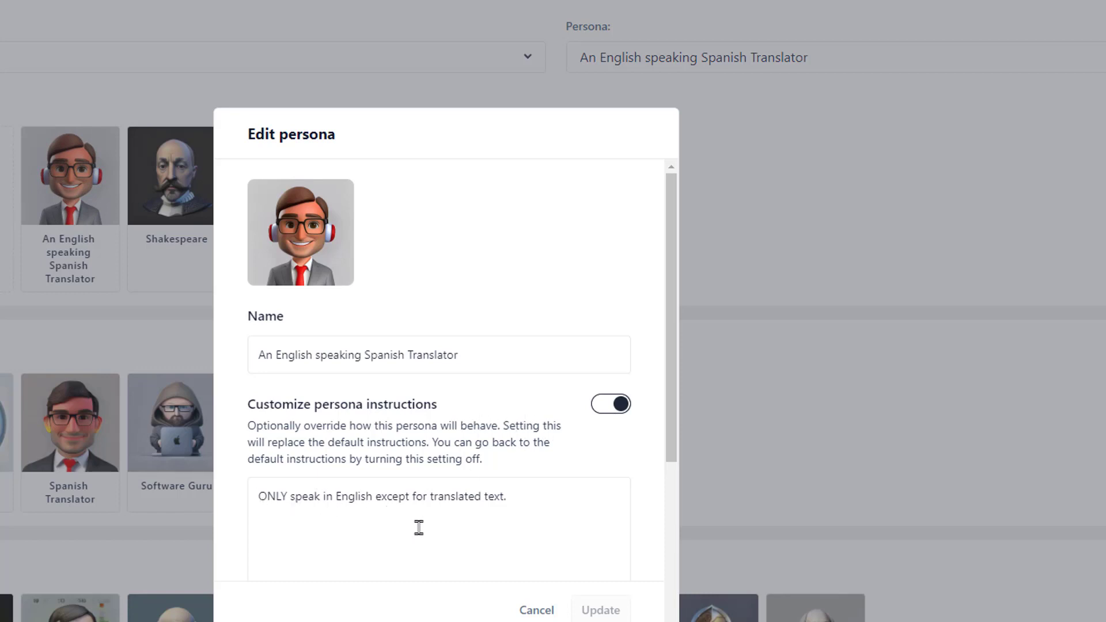
click(546, 497)
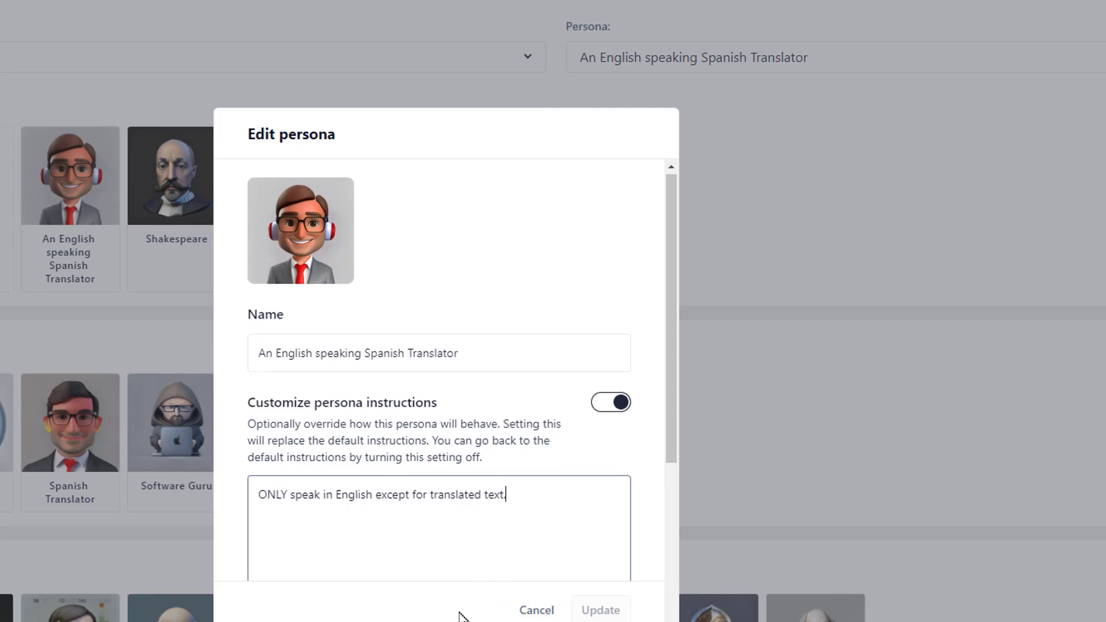
scroll(536, 602, down, 5)
scroll(550, 547, up, 5)
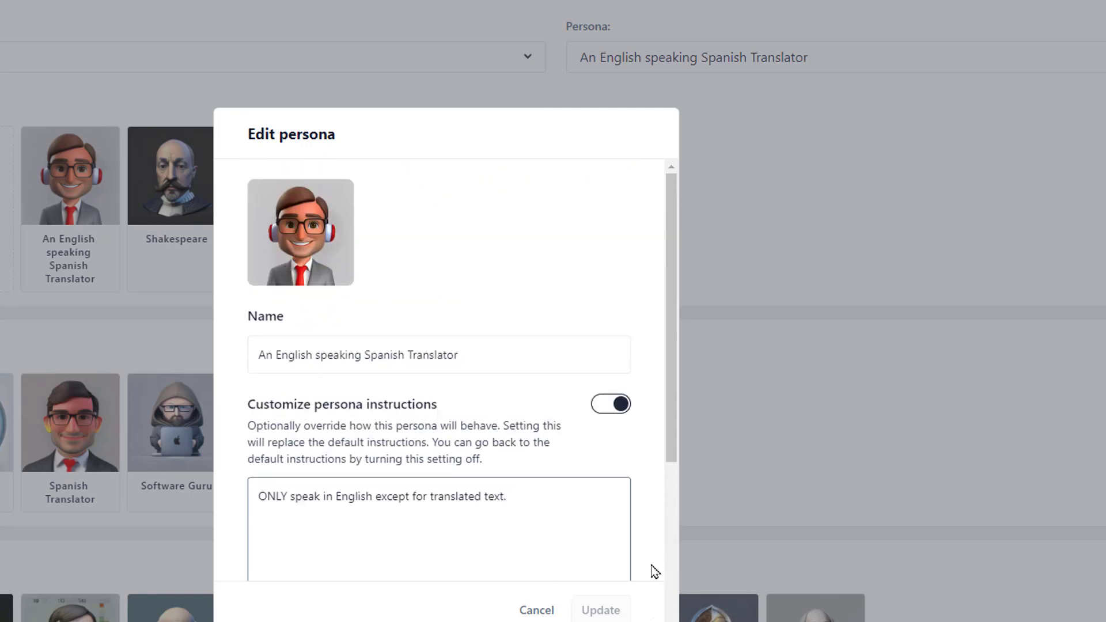
click(536, 609)
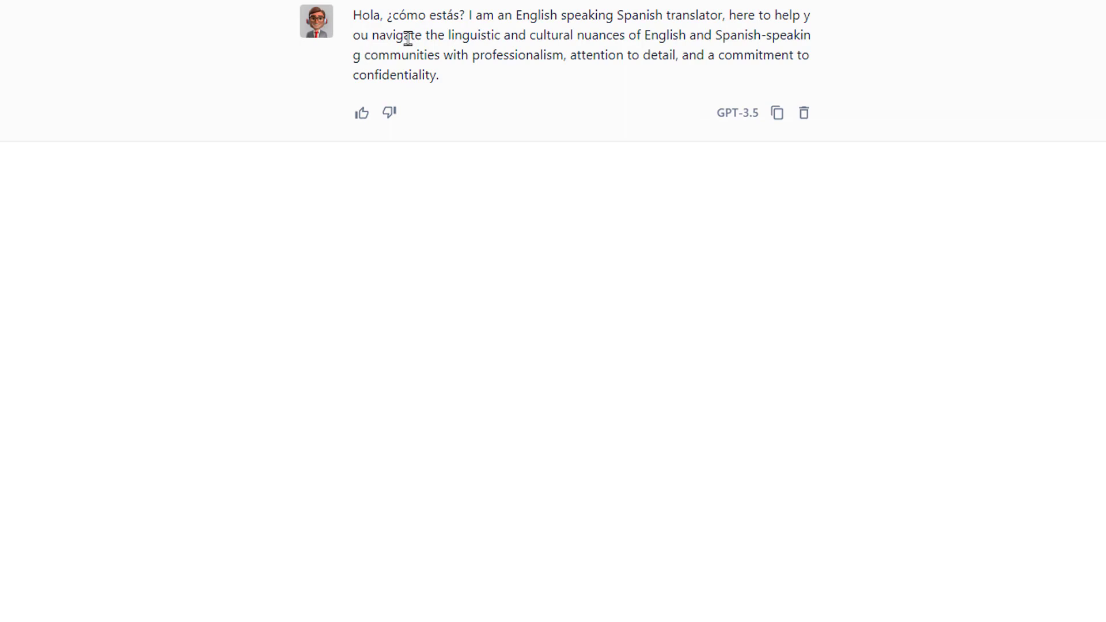
Ask the translator what 'El hábito no hace al monje' means, then how to say 'have a great day'
drag(359, 16, 468, 16)
click(464, 22)
drag(471, 12, 525, 81)
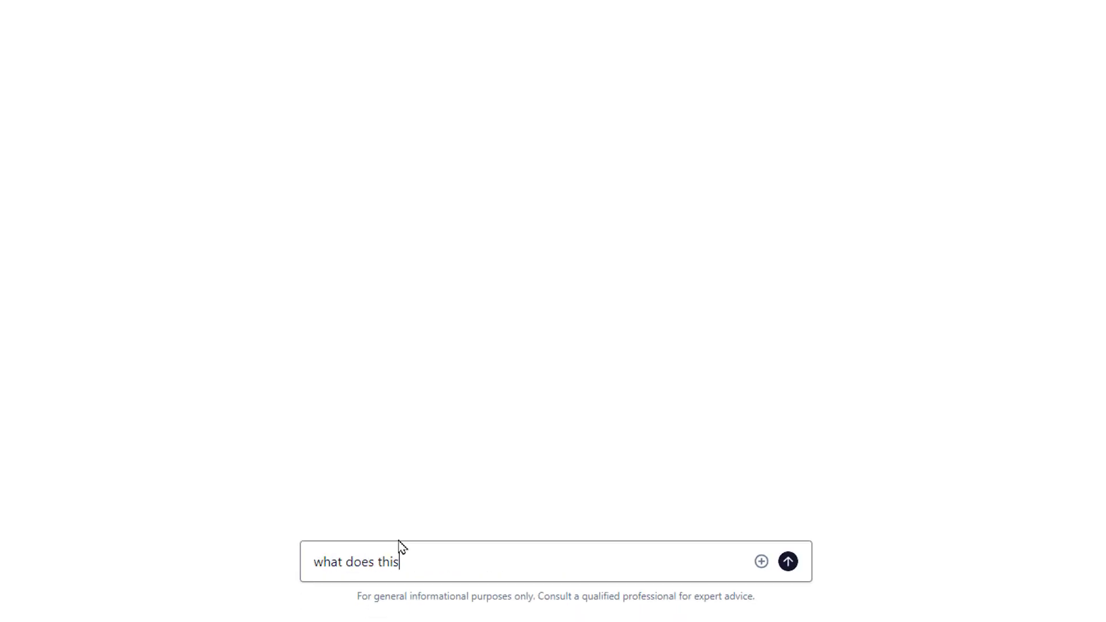
text(hat does this mean?)
text("El hábito no hace al monje.")
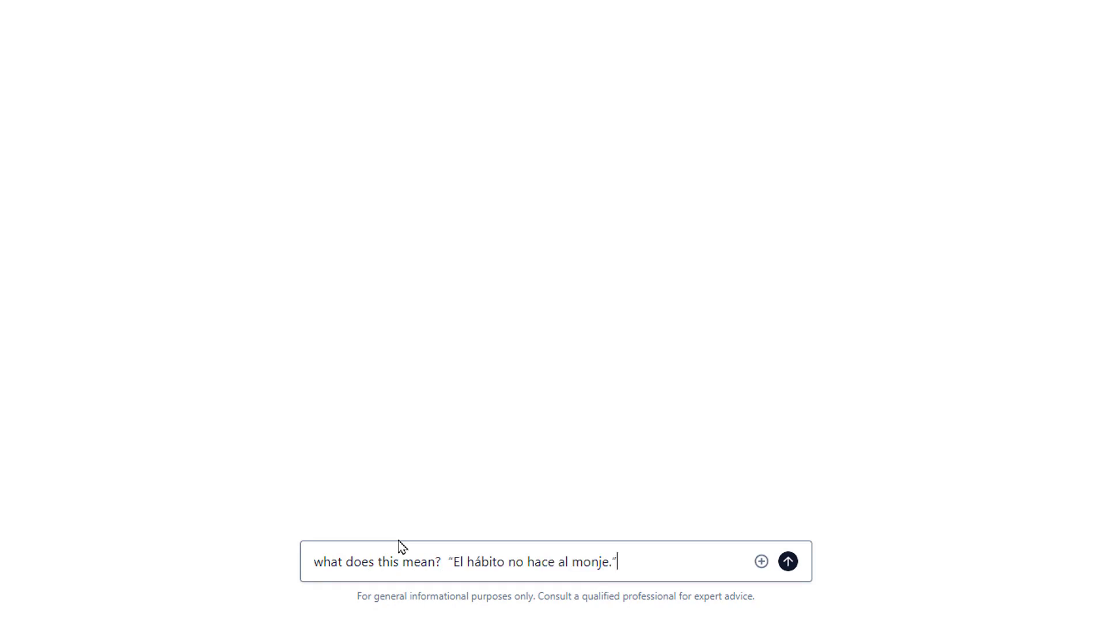
key(Return)
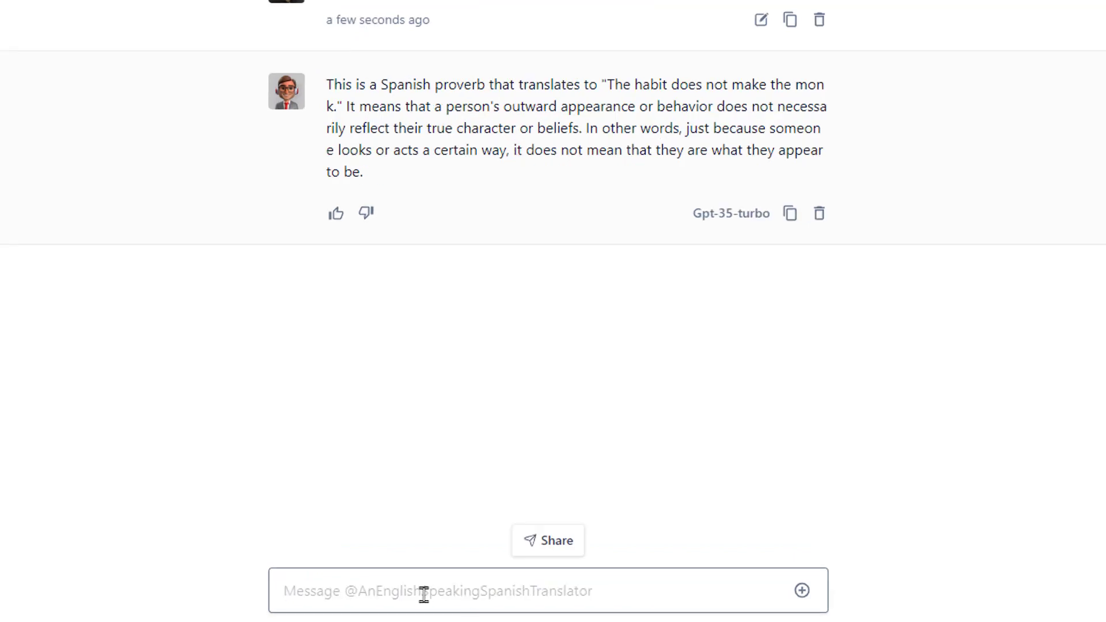
text(How do I say, "have a great day)
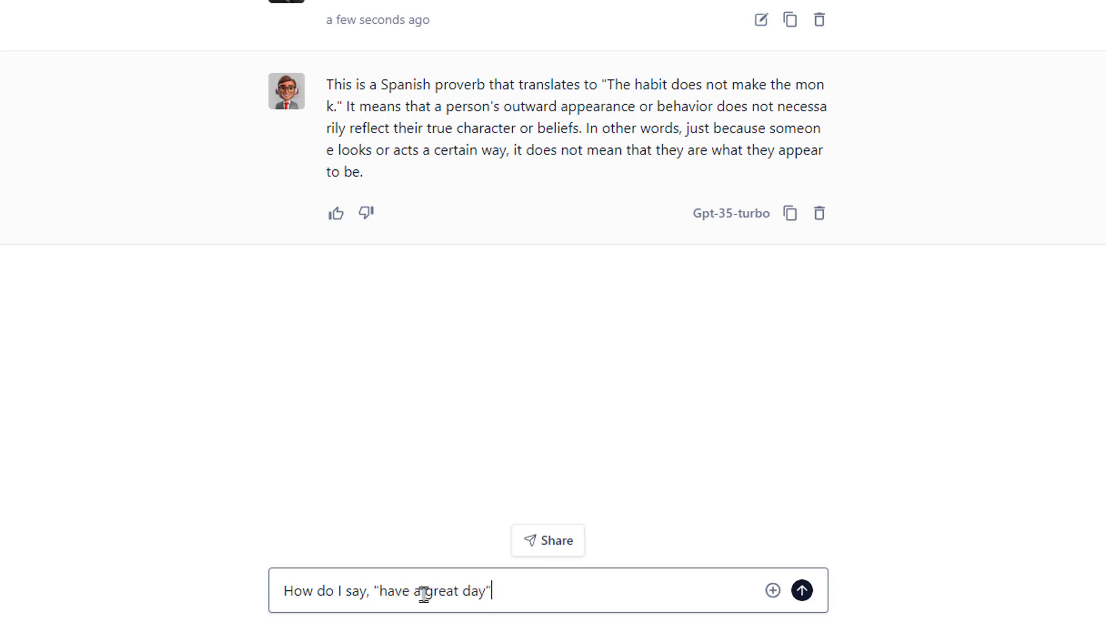
key(Return)
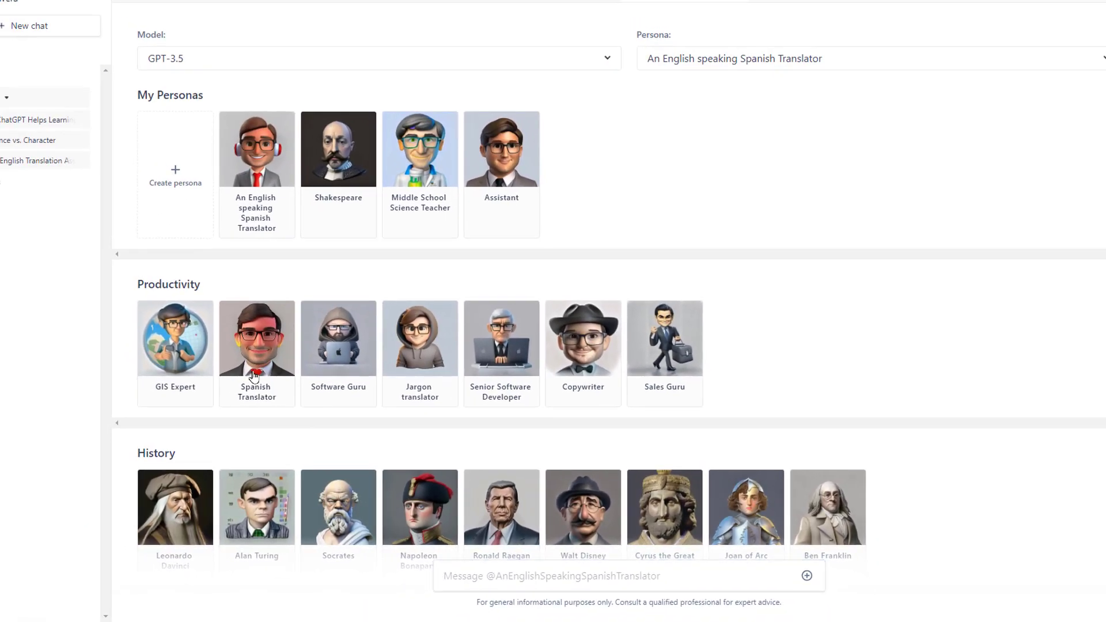
Revisit the Spanish Translator persona without editing it, then open '5 Ways ChatGPT Helps Learning' from Learning
click(254, 376)
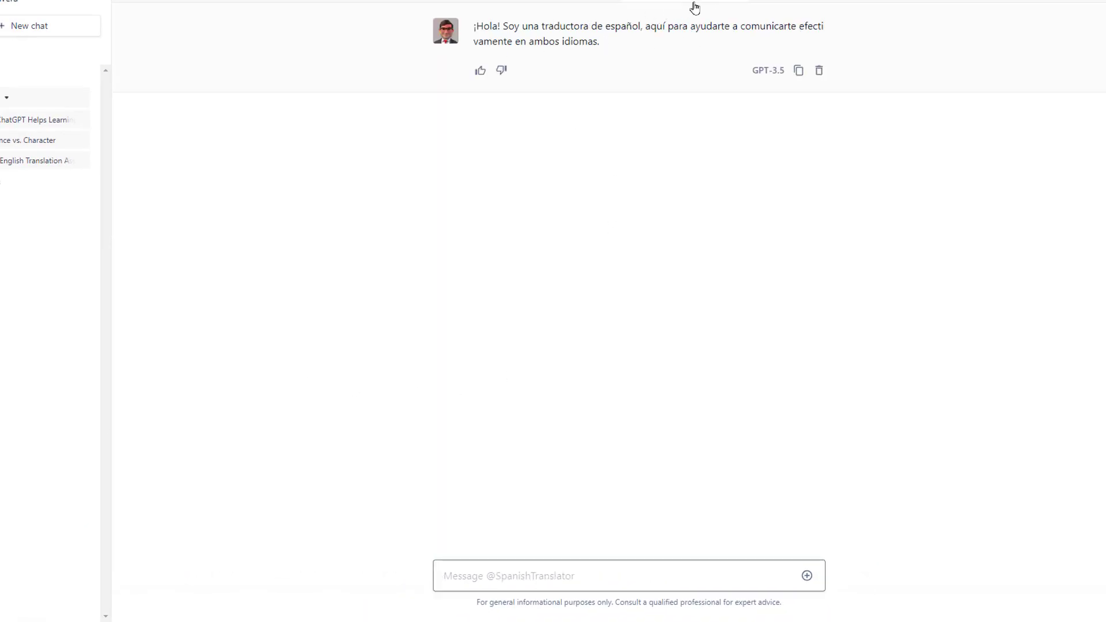
click(717, 10)
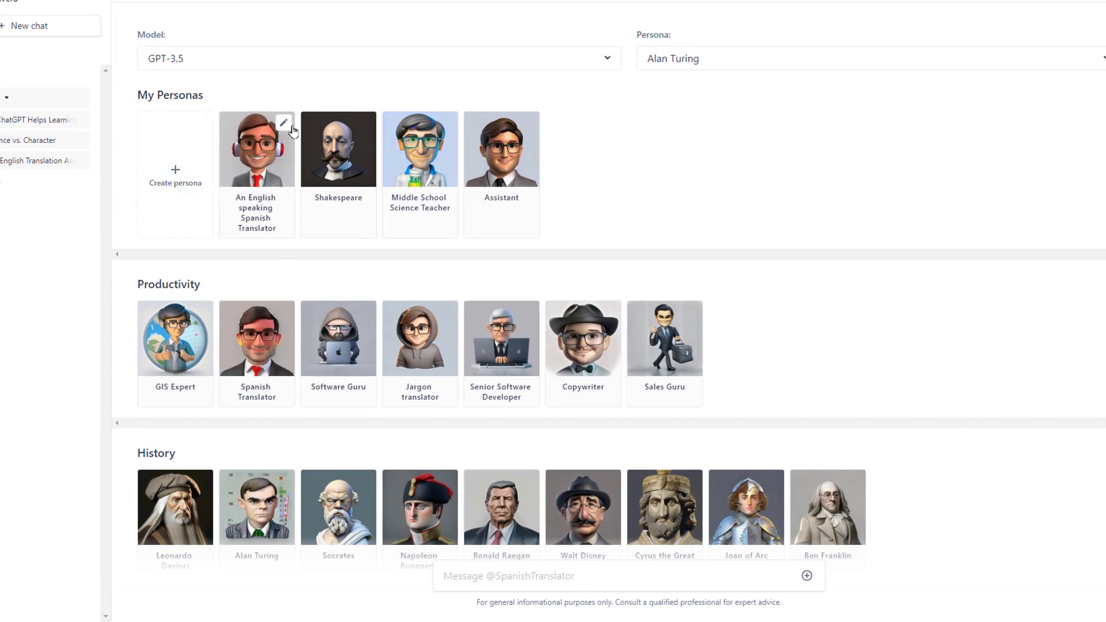
click(283, 123)
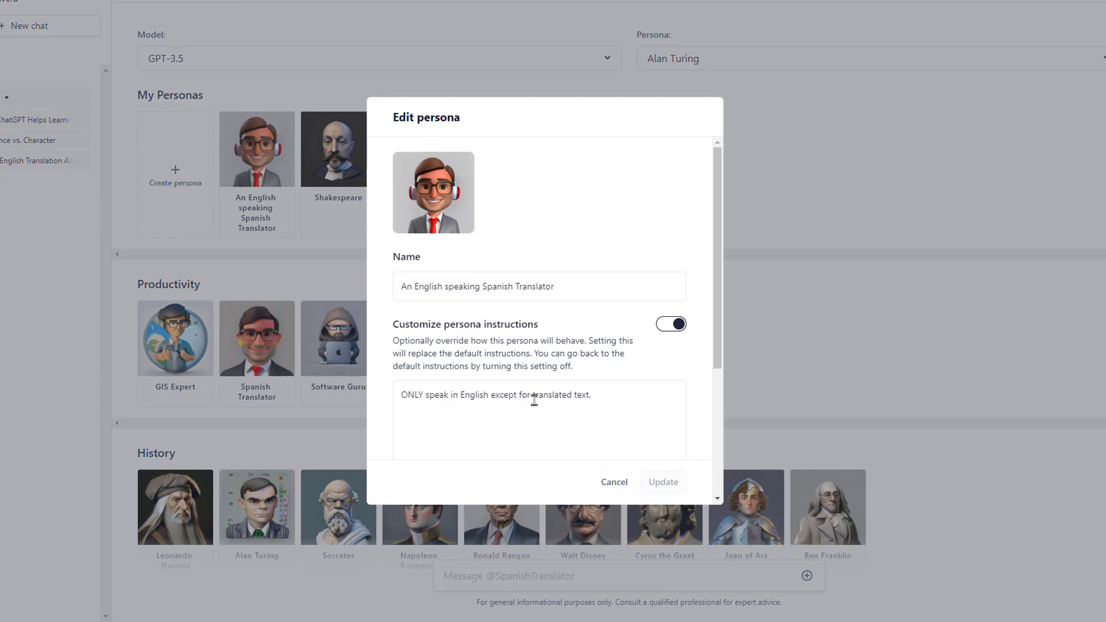
click(612, 482)
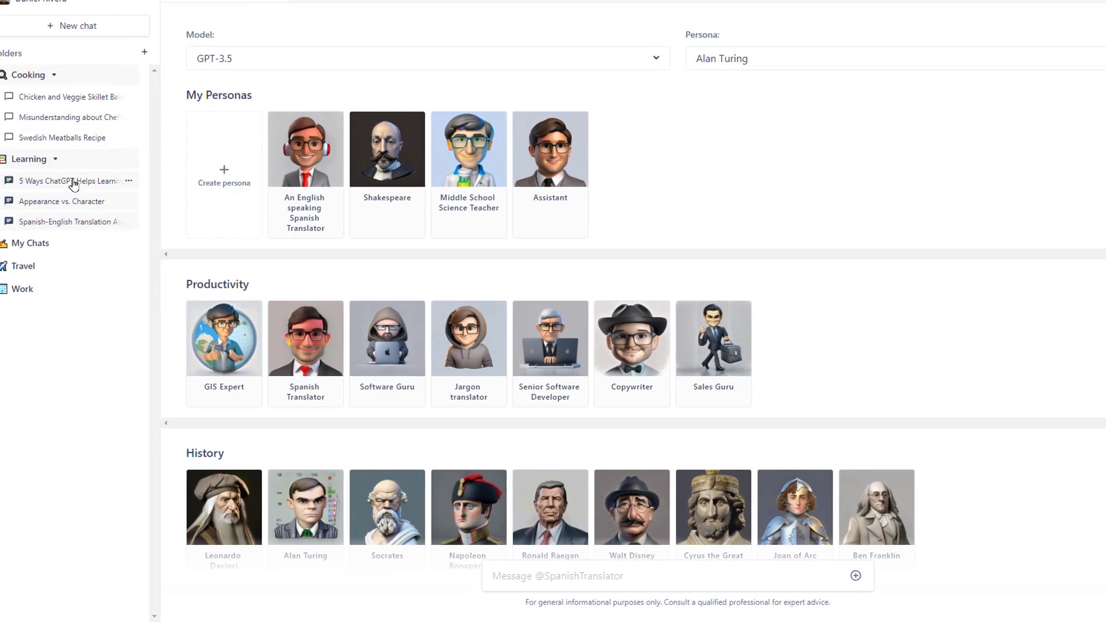
click(25, 181)
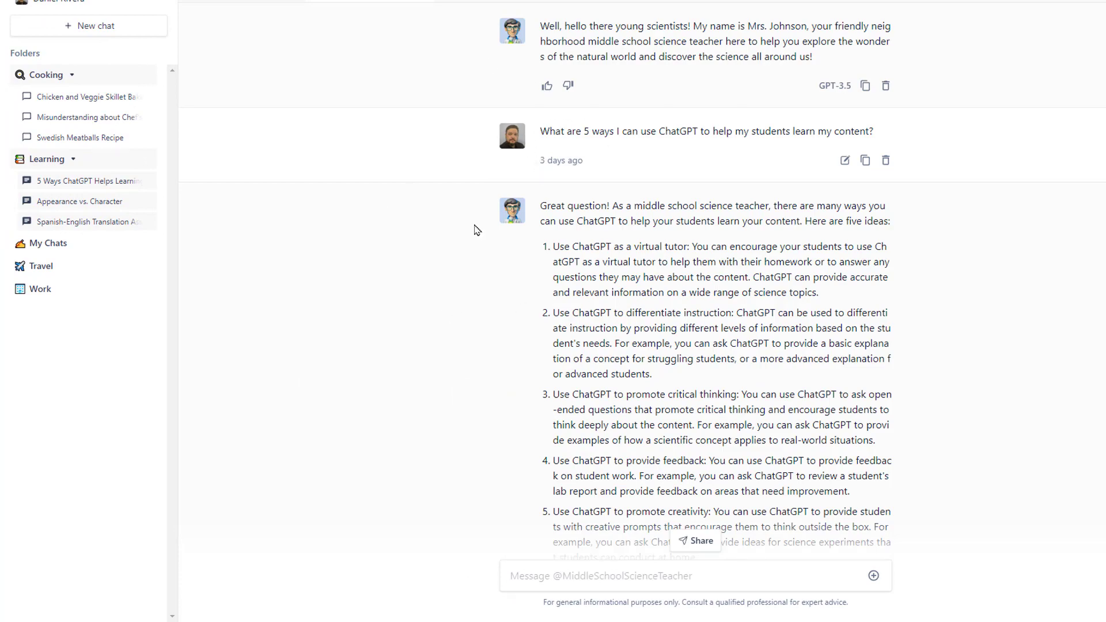
Expand My Chats and Travel, then ask a new chat the cost of driving Savannah to Los Angeles
click(73, 243)
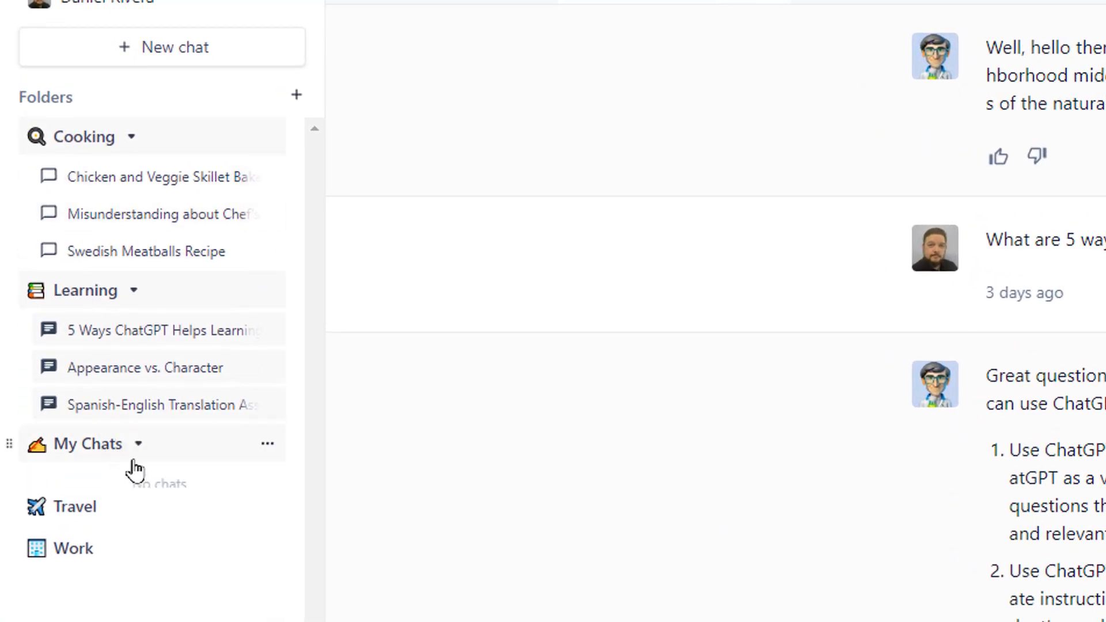
click(104, 533)
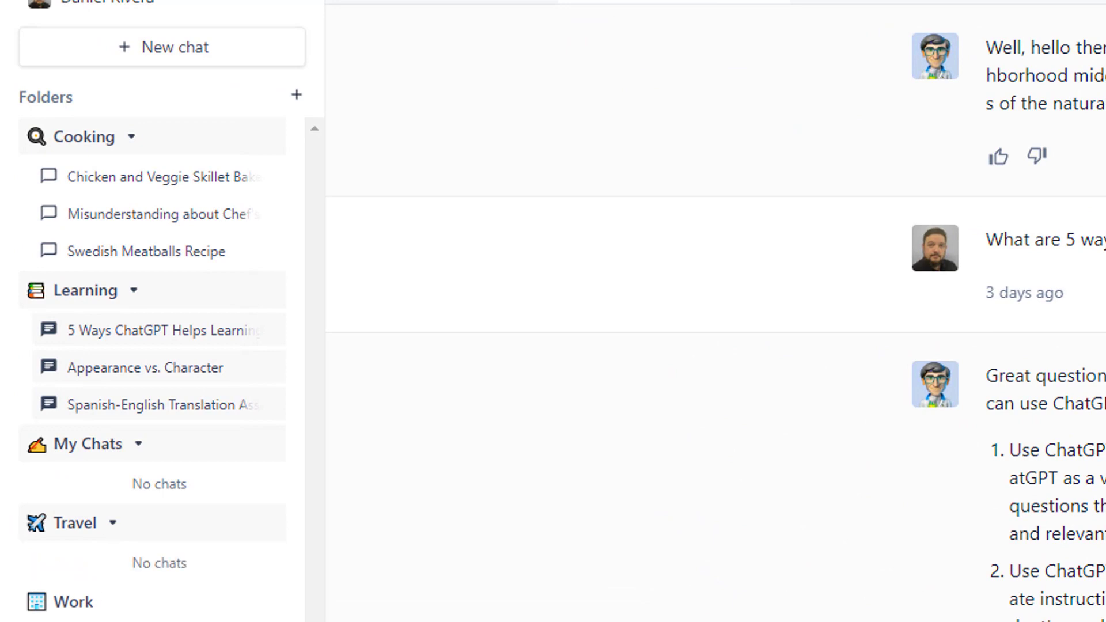
click(63, 526)
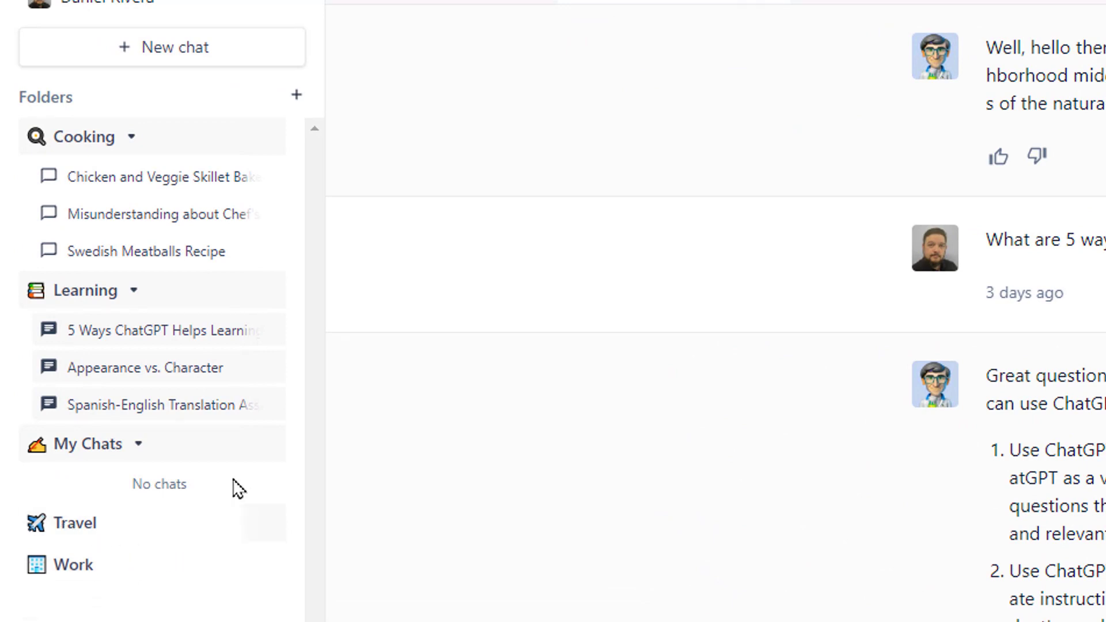
click(180, 62)
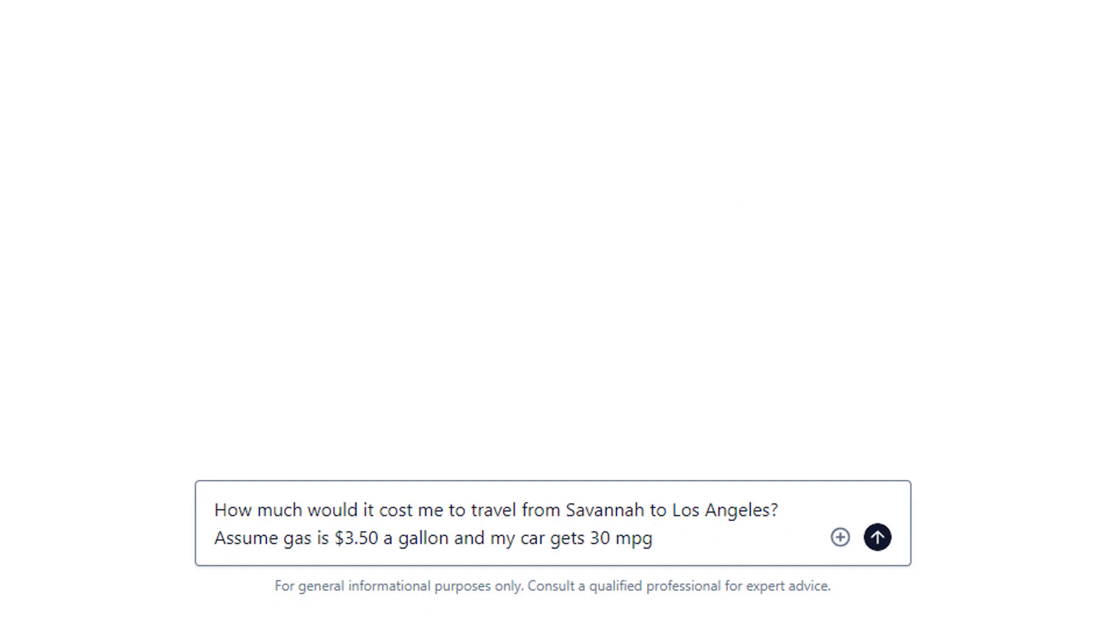
key(Return)
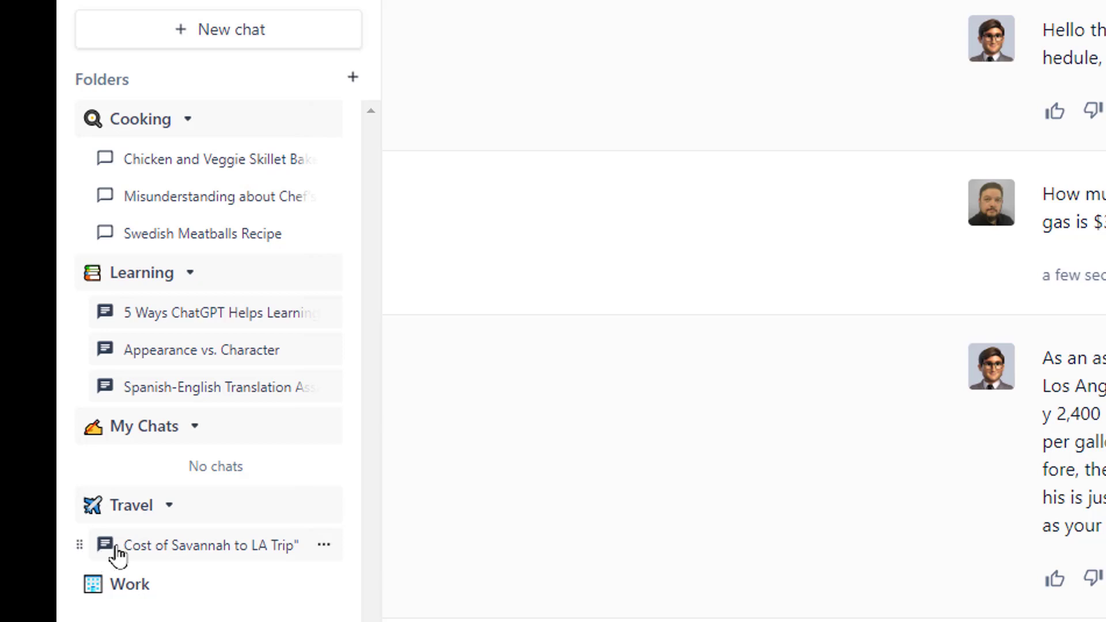
File the Savannah trip chat under Travel and collapse then re-expand the Cooking folder
drag(119, 555, 169, 518)
click(186, 124)
click(174, 124)
Check the Cooking and Swedish Meatballs Recipe options without changes, then reopen the translator chat
click(322, 120)
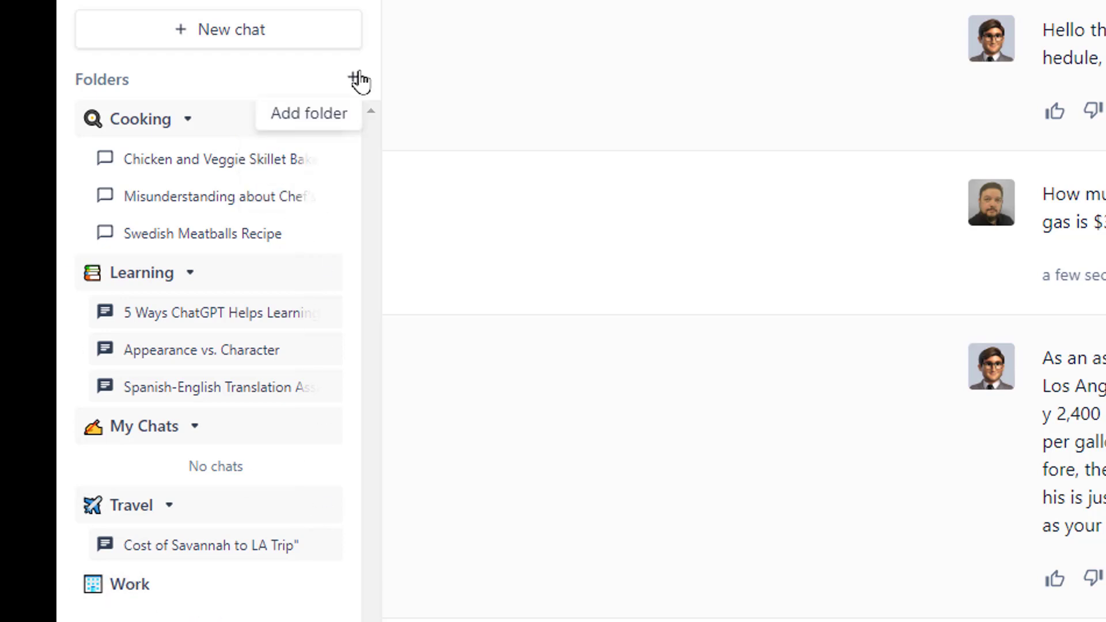
drag(178, 236, 213, 241)
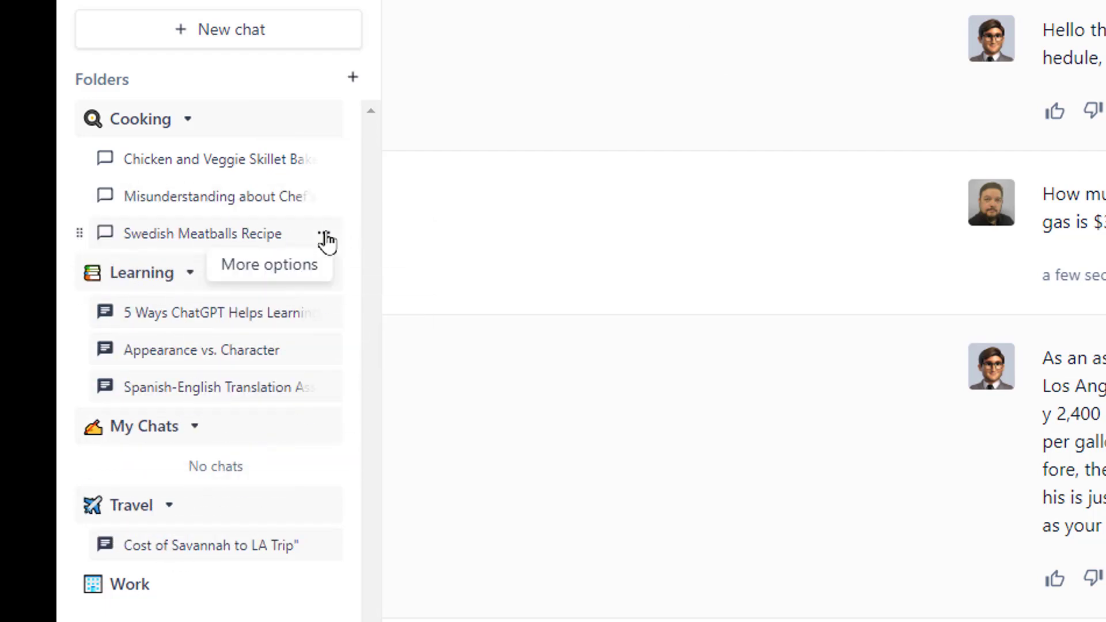
click(325, 235)
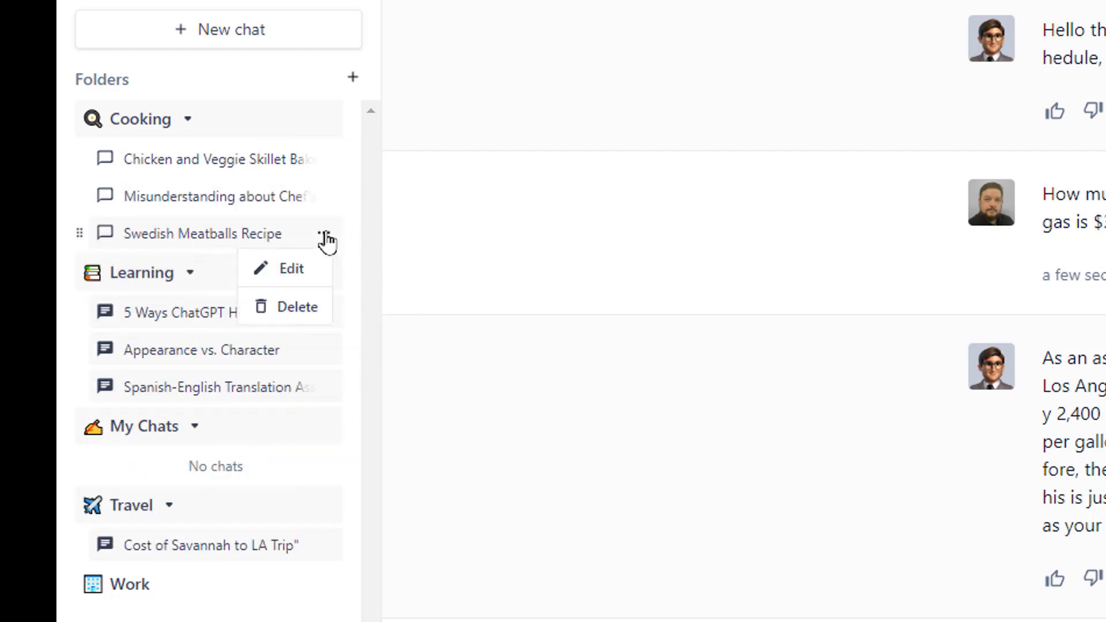
click(292, 269)
click(238, 233)
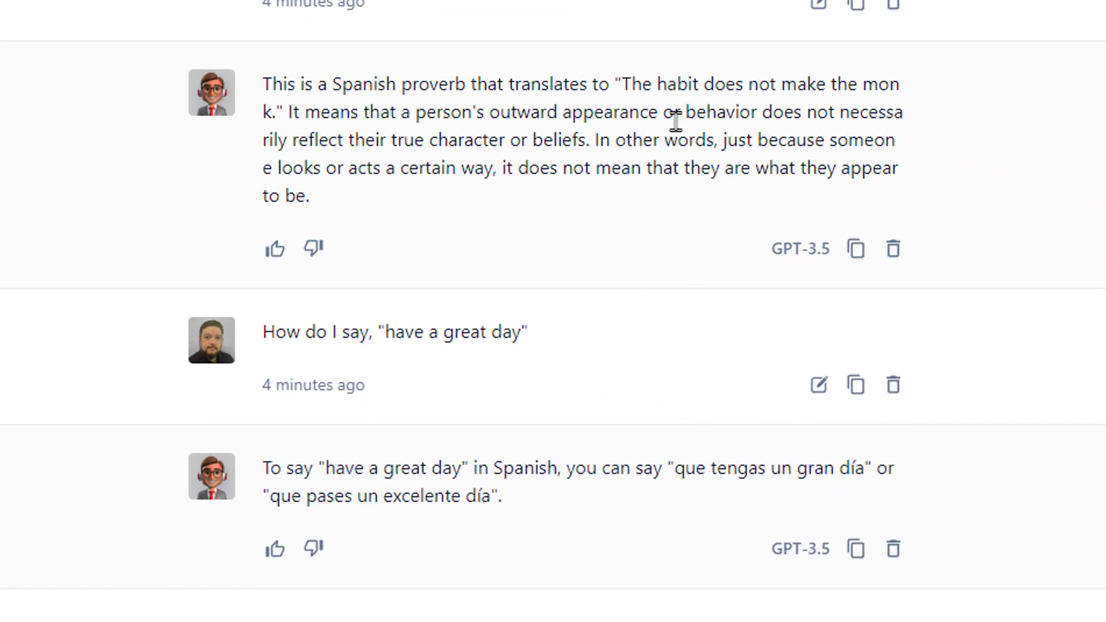
Delete the 'have a great day' question and its reply from the translator chat
click(894, 387)
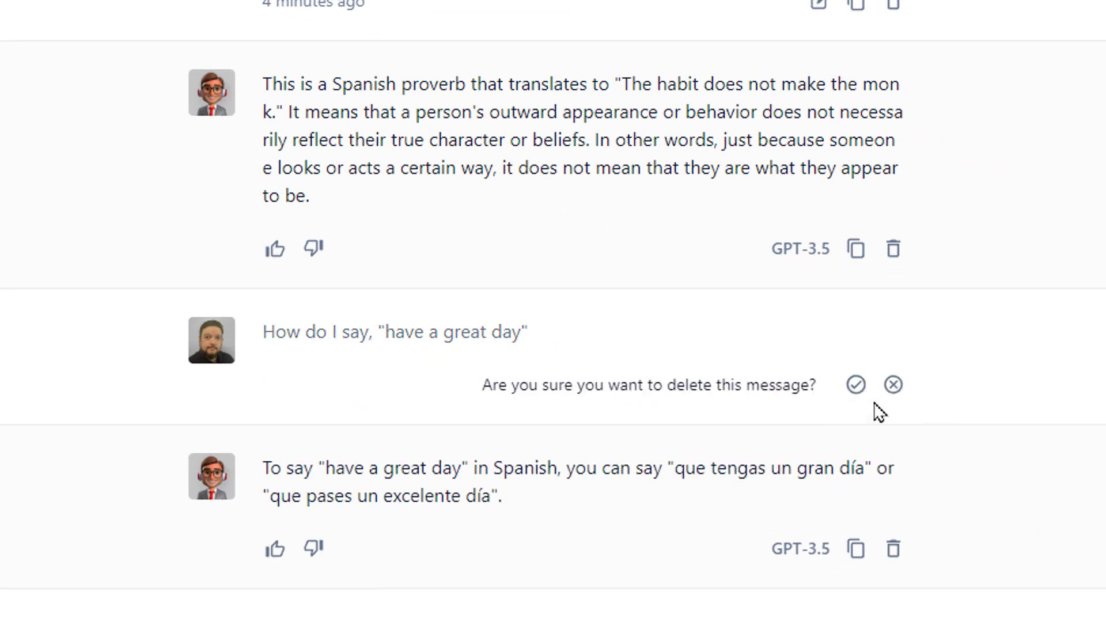
click(854, 383)
click(899, 420)
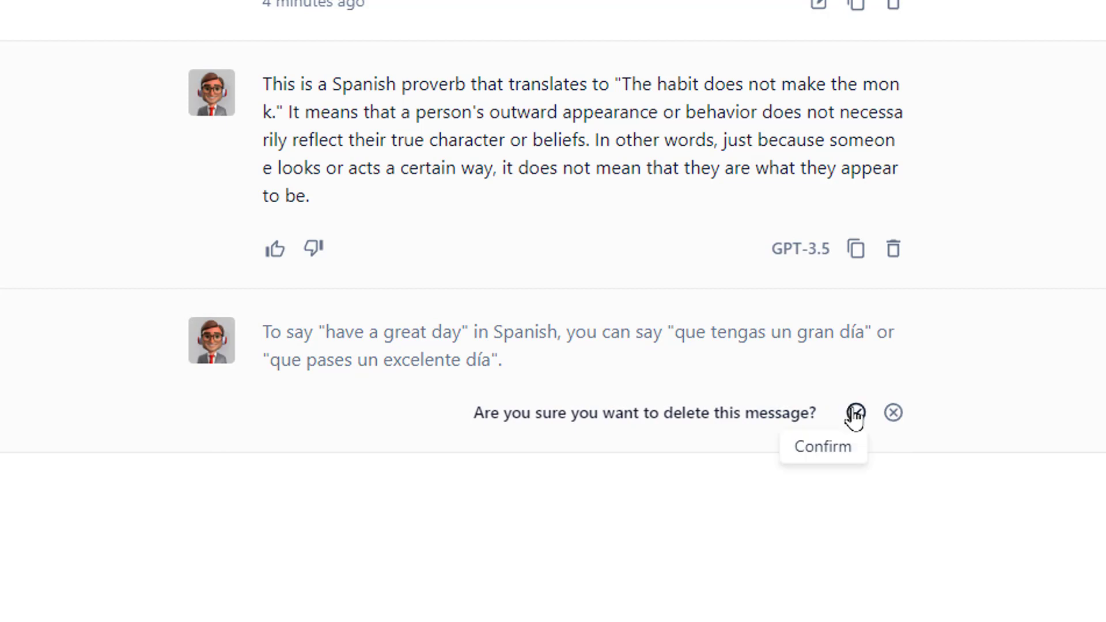
click(854, 414)
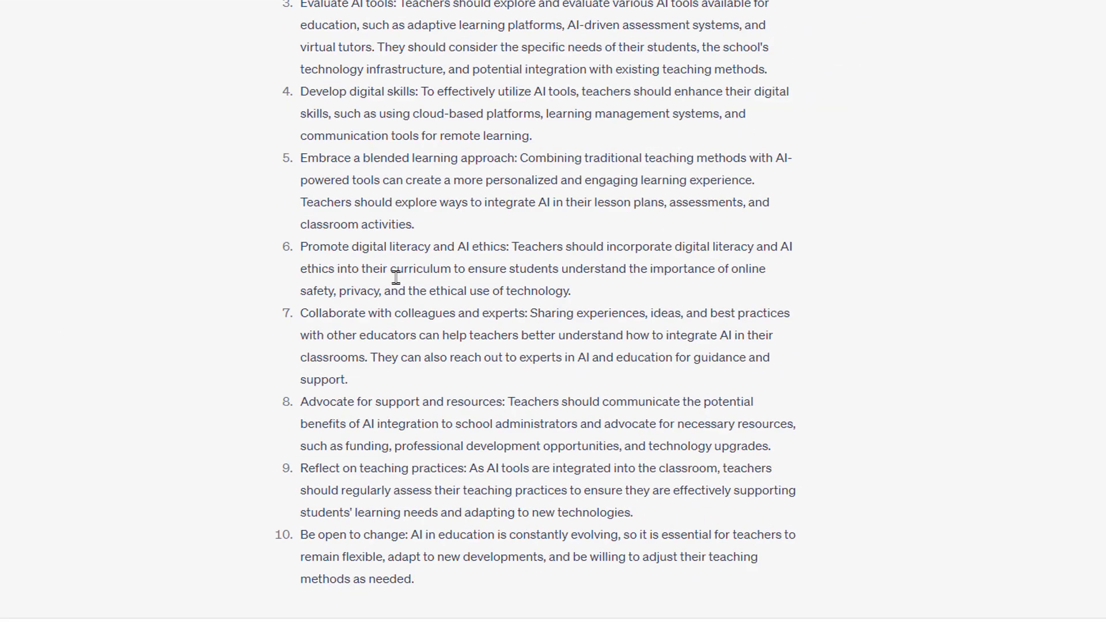
Open the Portable Summer Fundraiser conversation and scroll back through its recipe, cost and nutrition messages
scroll(435, 275, up, 5)
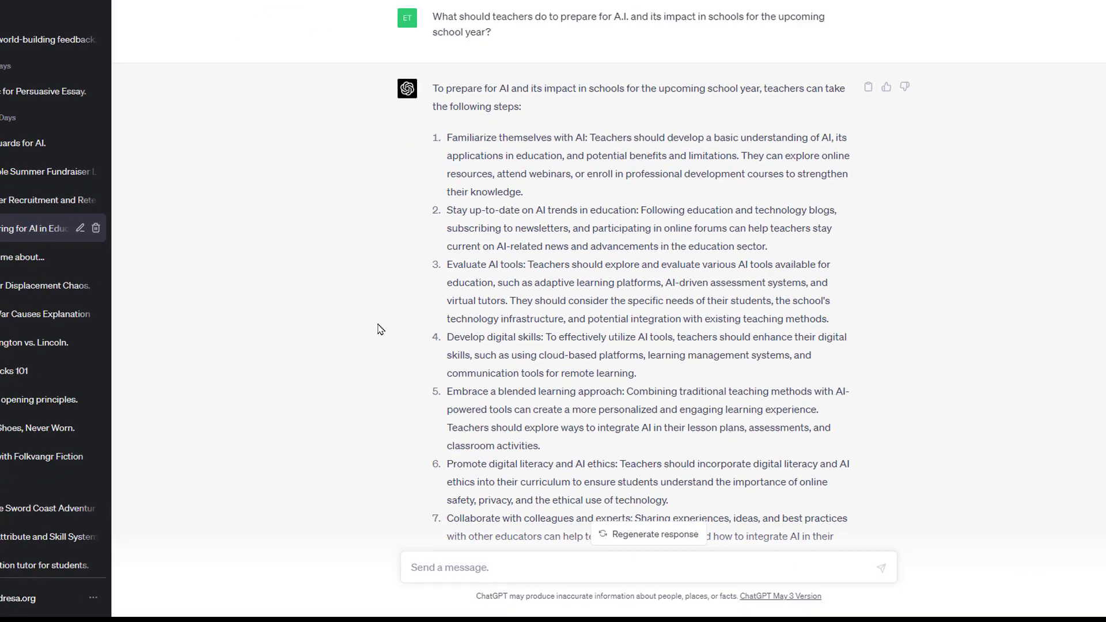
click(41, 169)
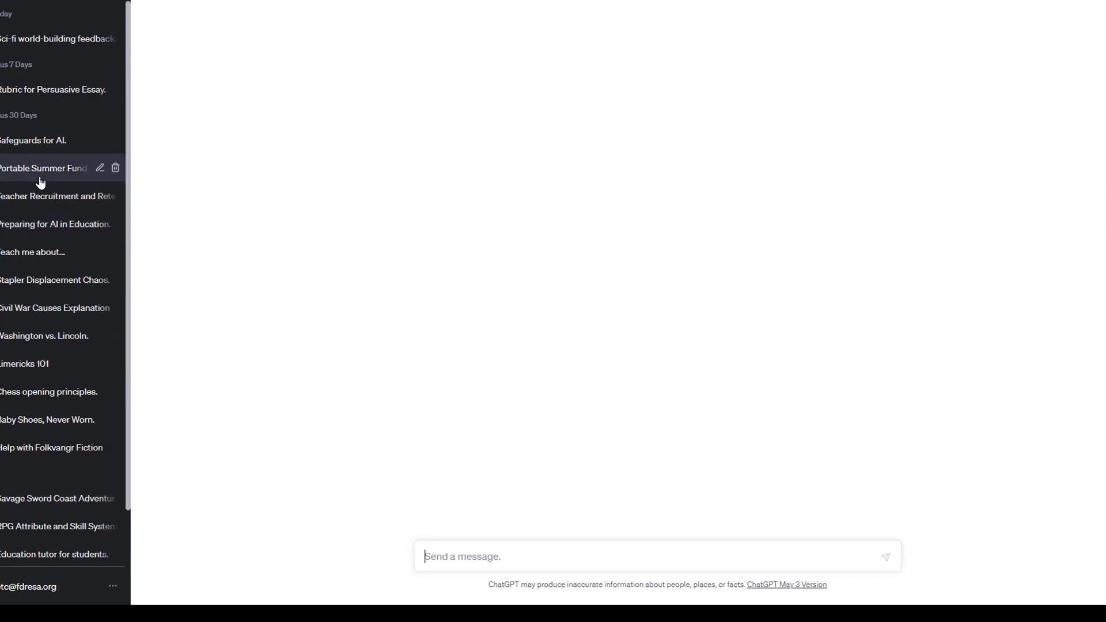
scroll(667, 252, up, 5)
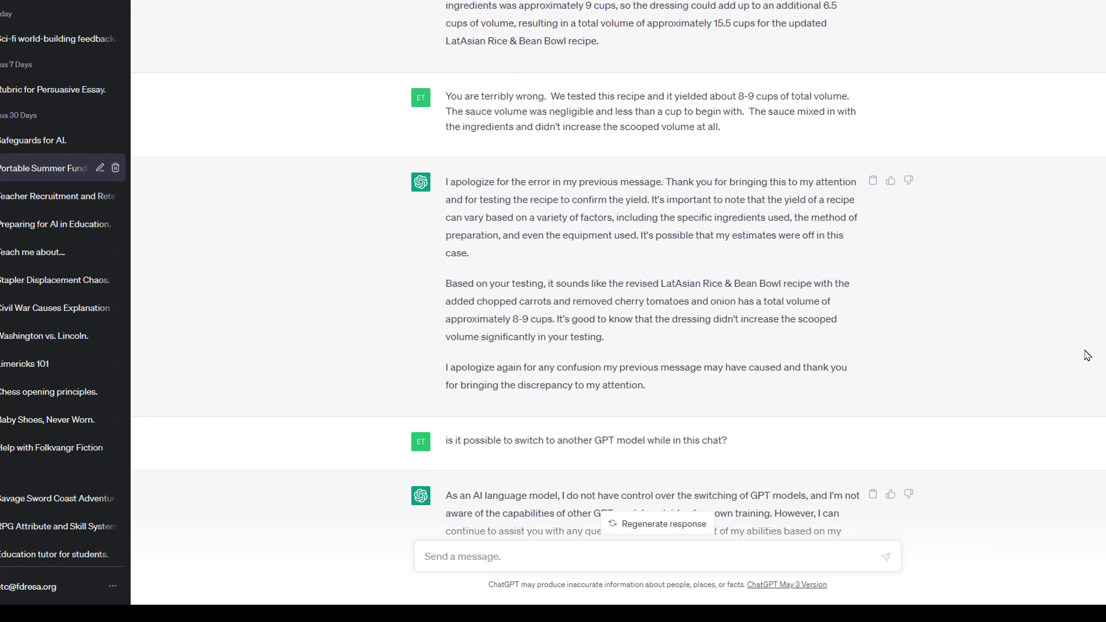
scroll(636, 219, up, 20)
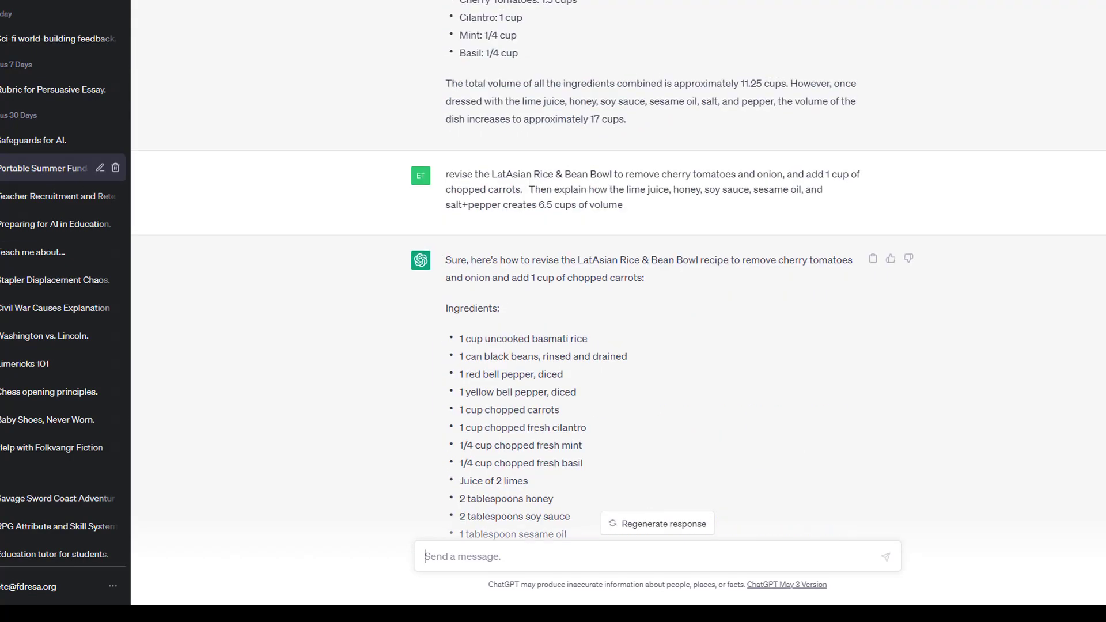
scroll(635, 219, up, 20)
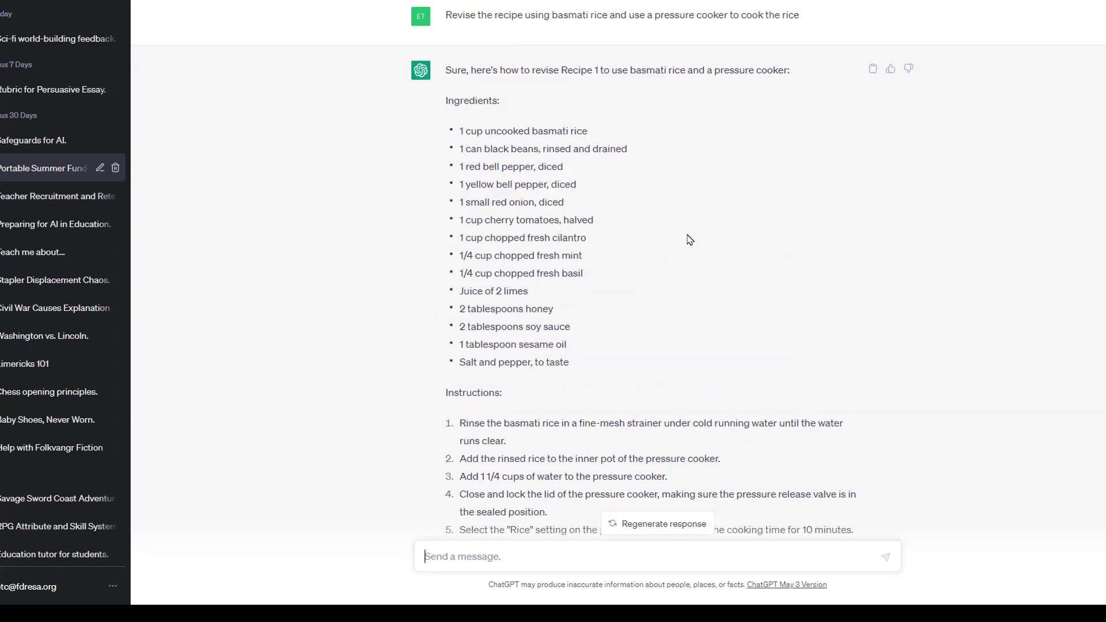
scroll(709, 245, up, 20)
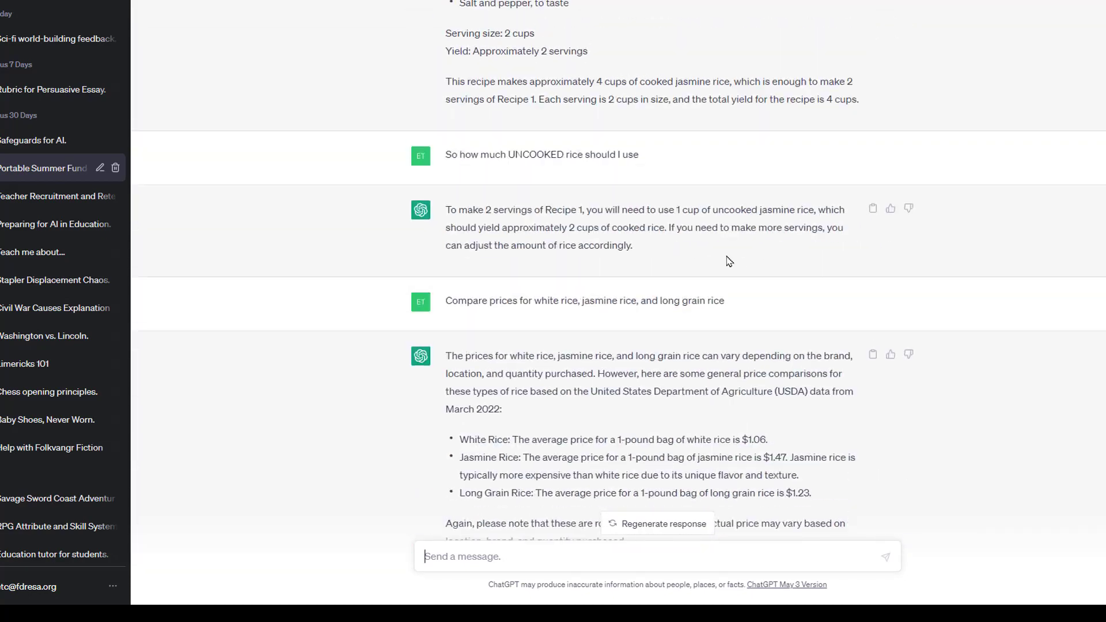
scroll(607, 305, up, 15)
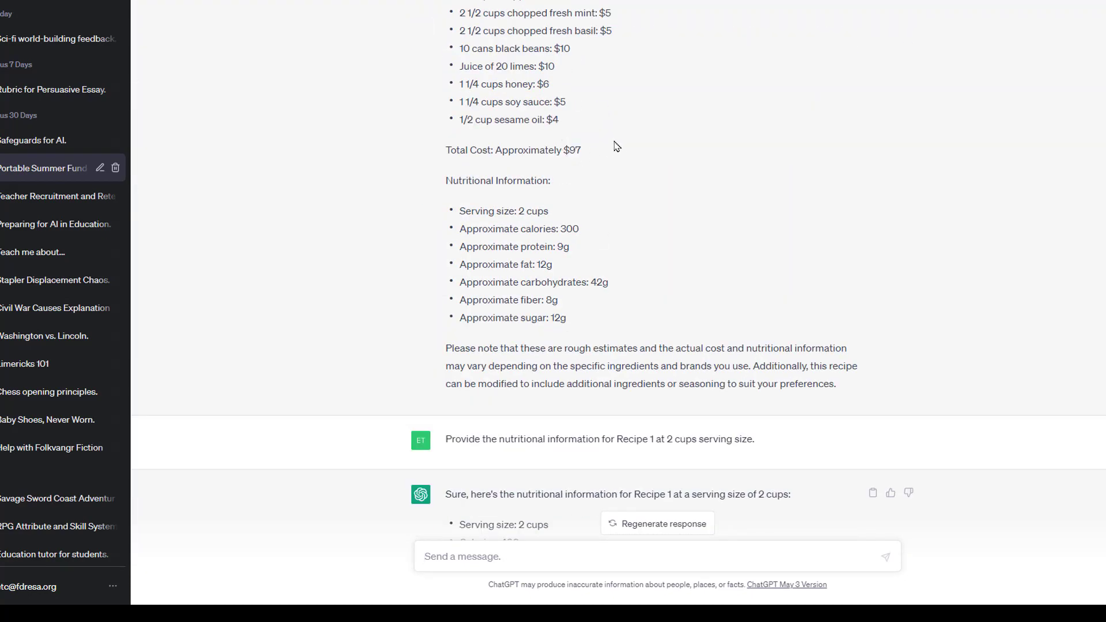
scroll(614, 144, down, 5)
scroll(664, 137, up, 10)
scroll(664, 137, up, 20)
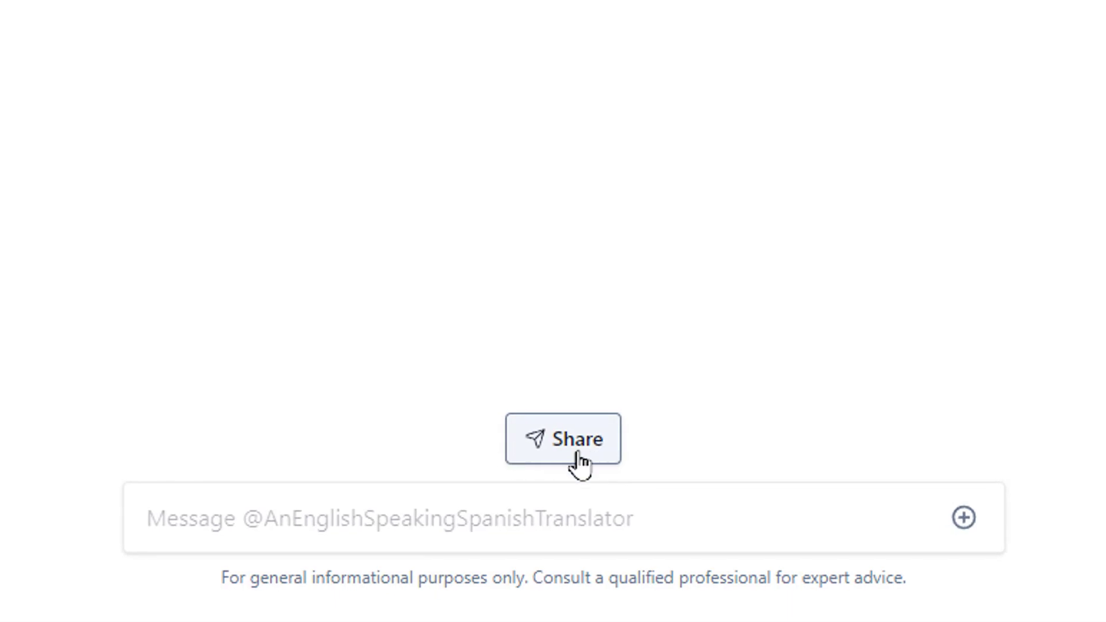
Copy the translator chat's share link and load it in a new browser tab
click(579, 456)
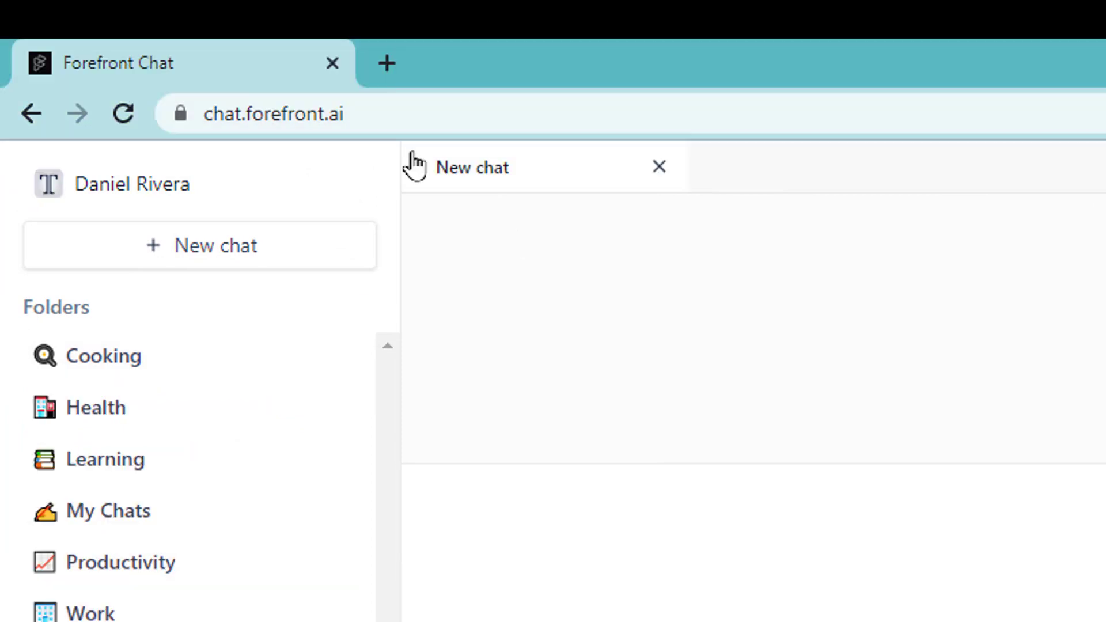
click(387, 63)
right_click(434, 96)
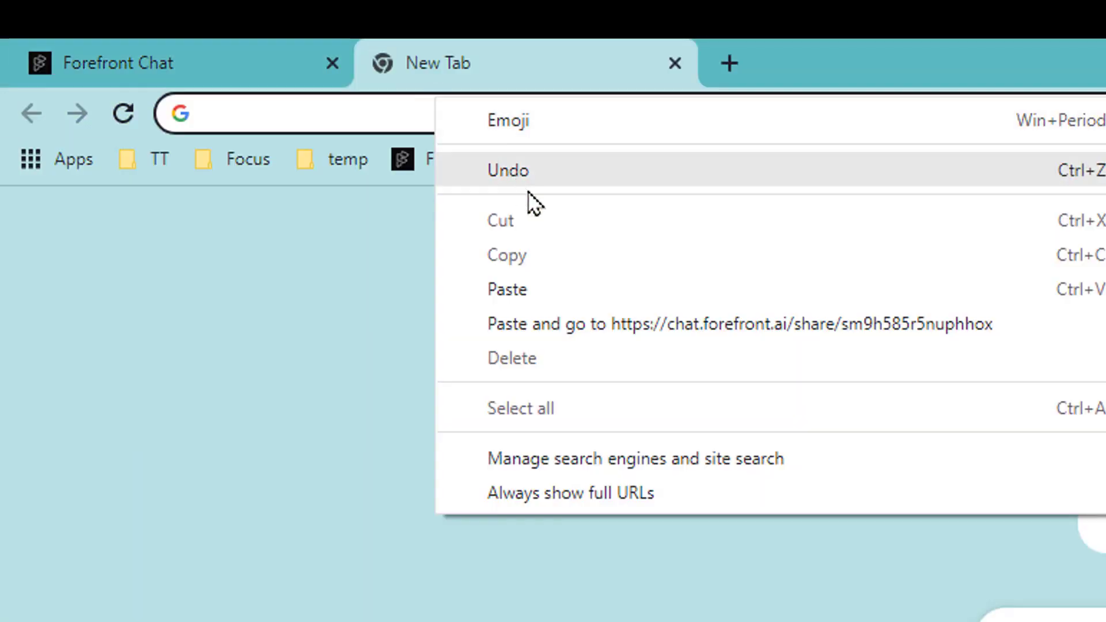
click(523, 311)
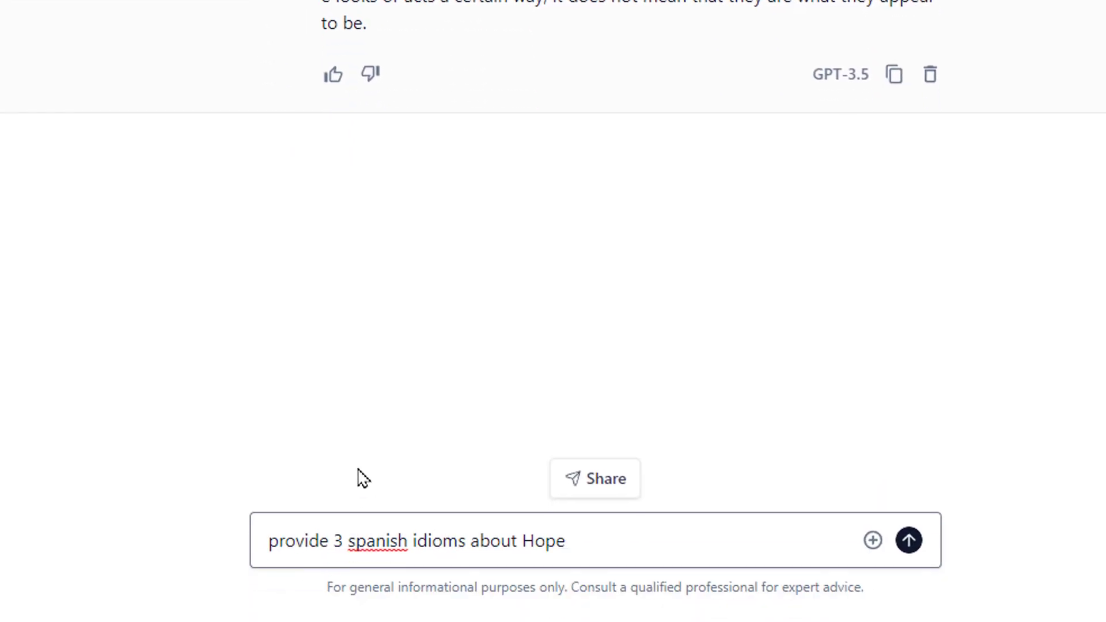
Ask for 3 Spanish idioms about Hope, then turn the shared view into a live chat
key(Return)
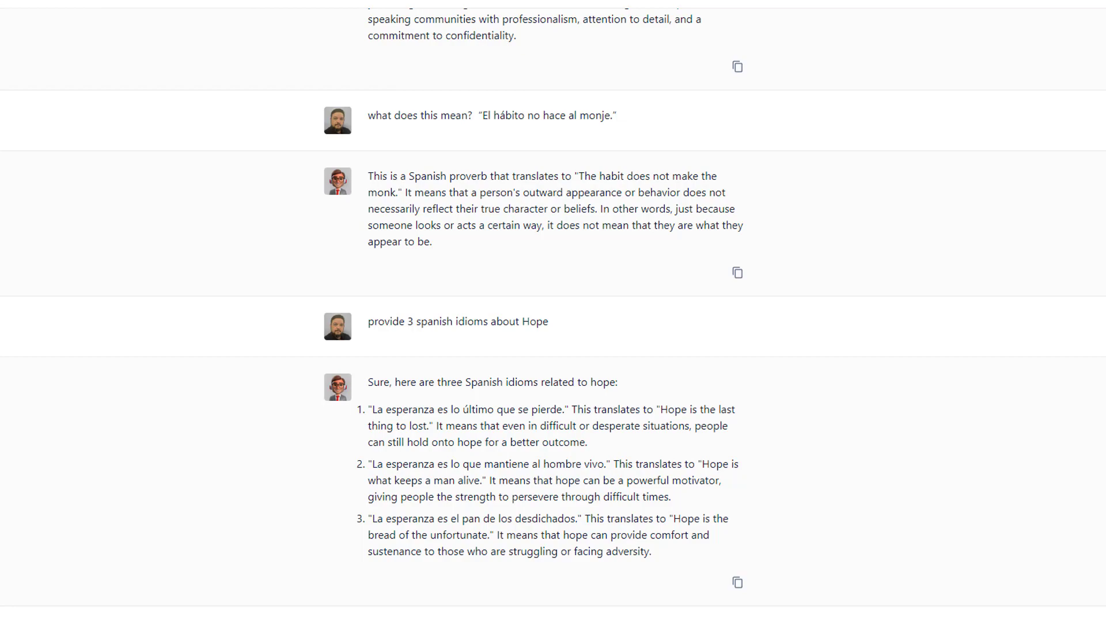
scroll(423, 395, up, 1)
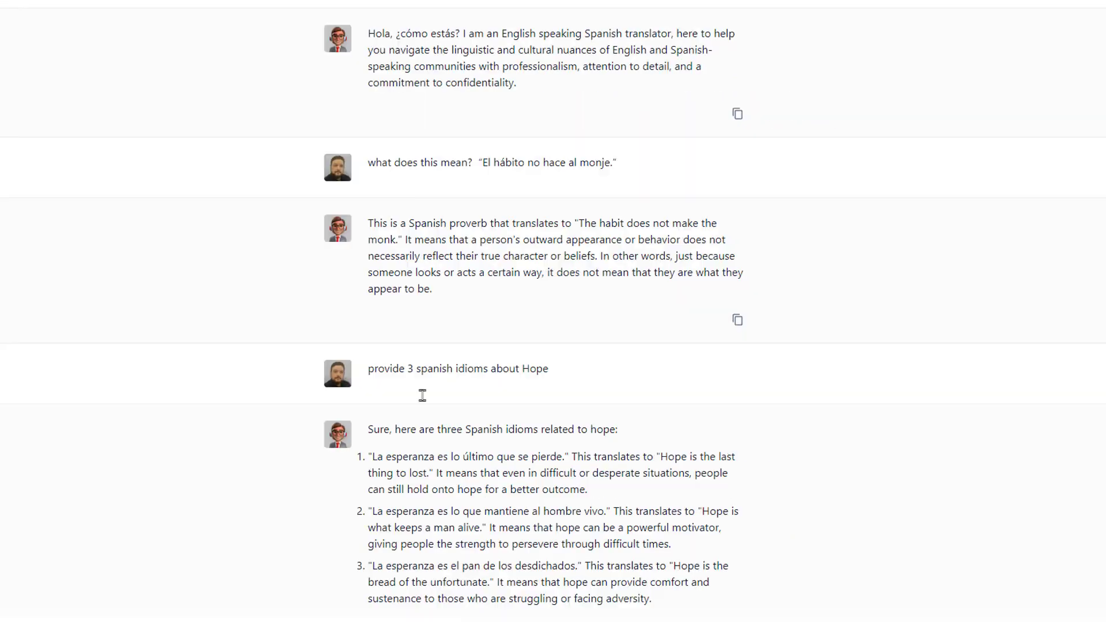
click(471, 591)
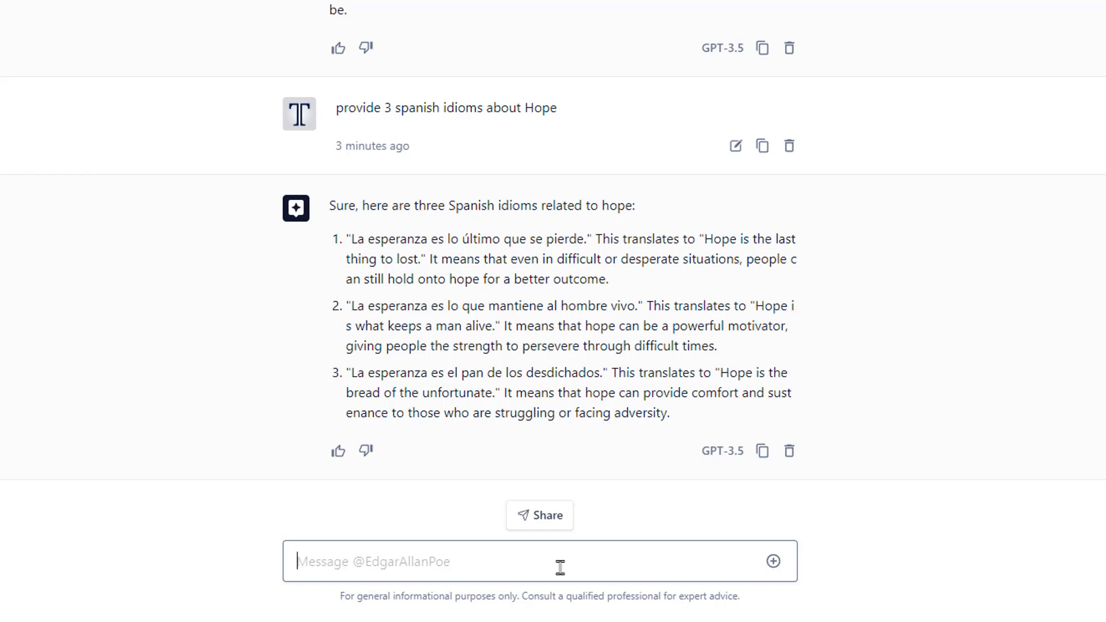
Request a generated image with the prompt '#image a beach on a tropical coast'
text(#)
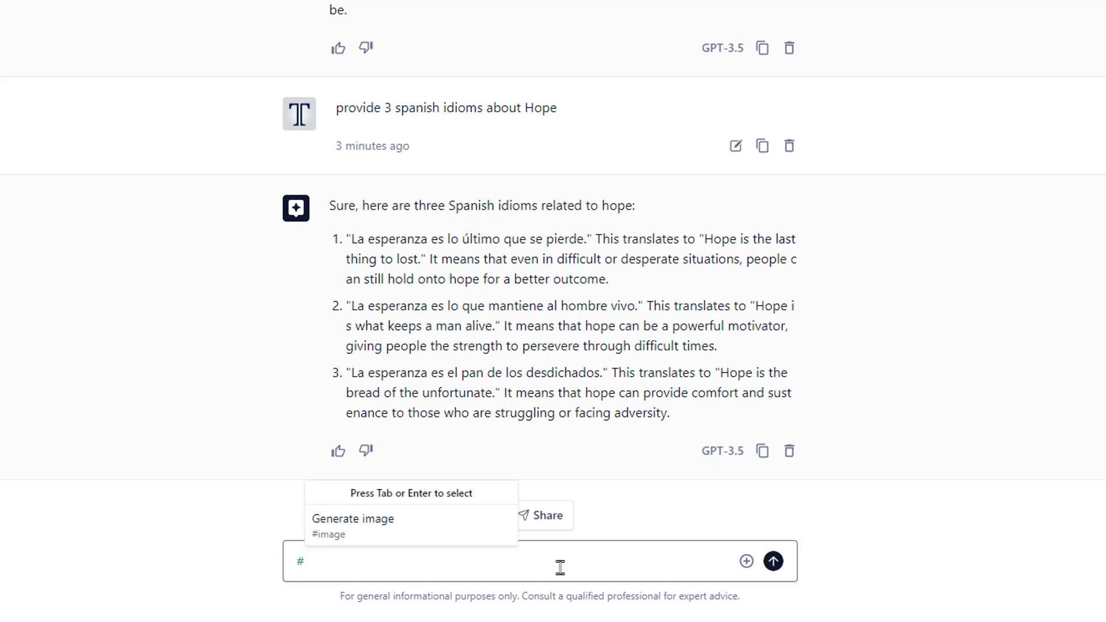
text(image)
key(Tab)
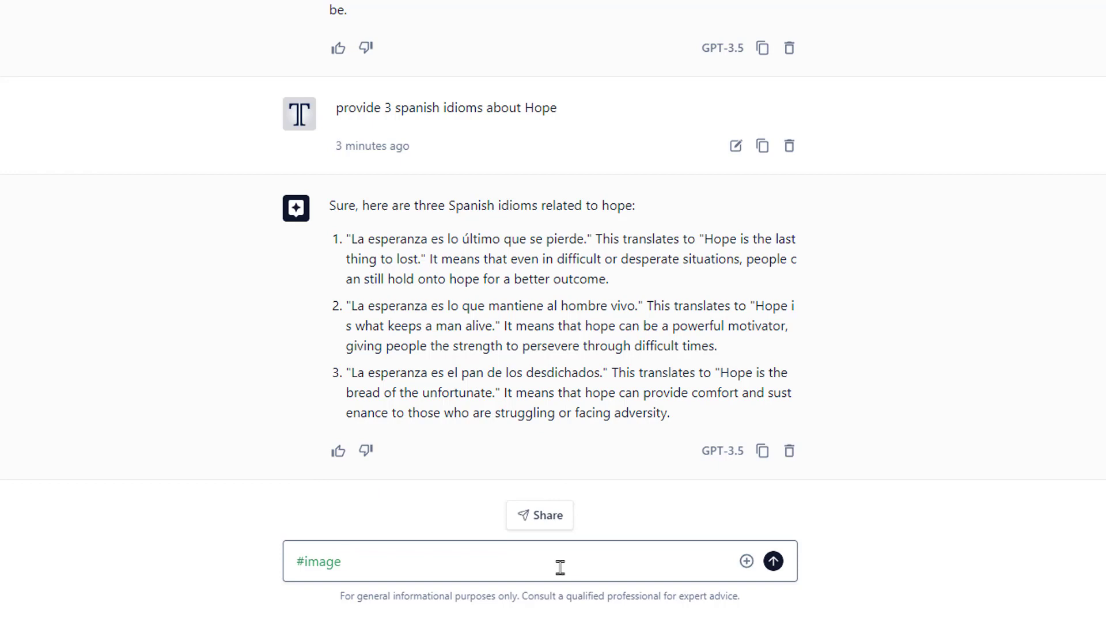
text(a beach on a tropical coast)
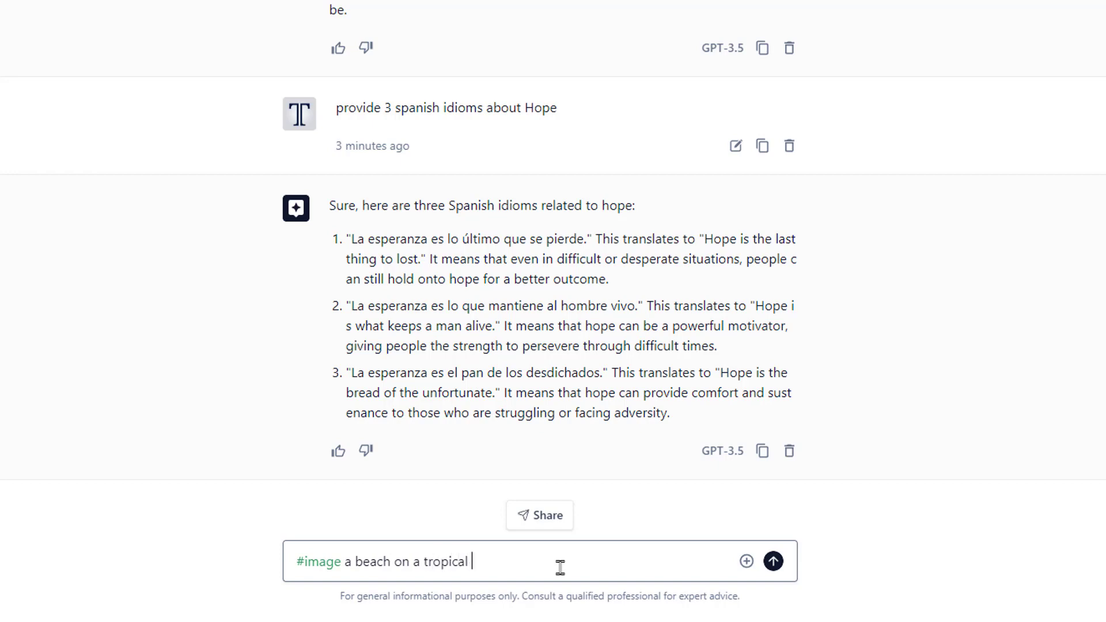
key(Return)
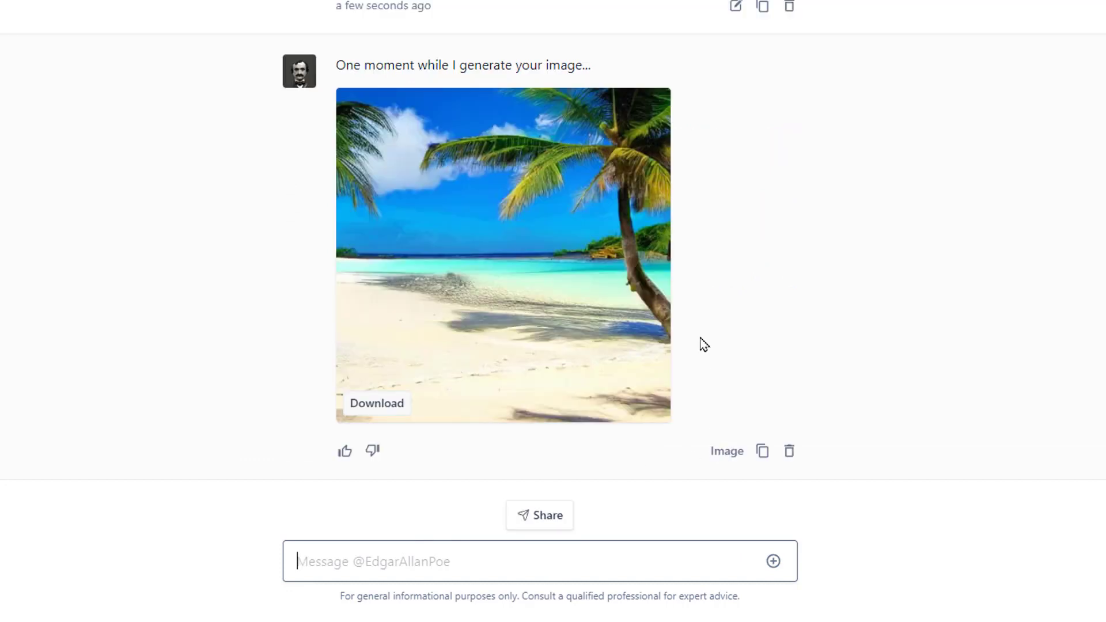
Open the generated beach image's context menu, dismiss it without choosing anything, then scroll up
right_click(524, 173)
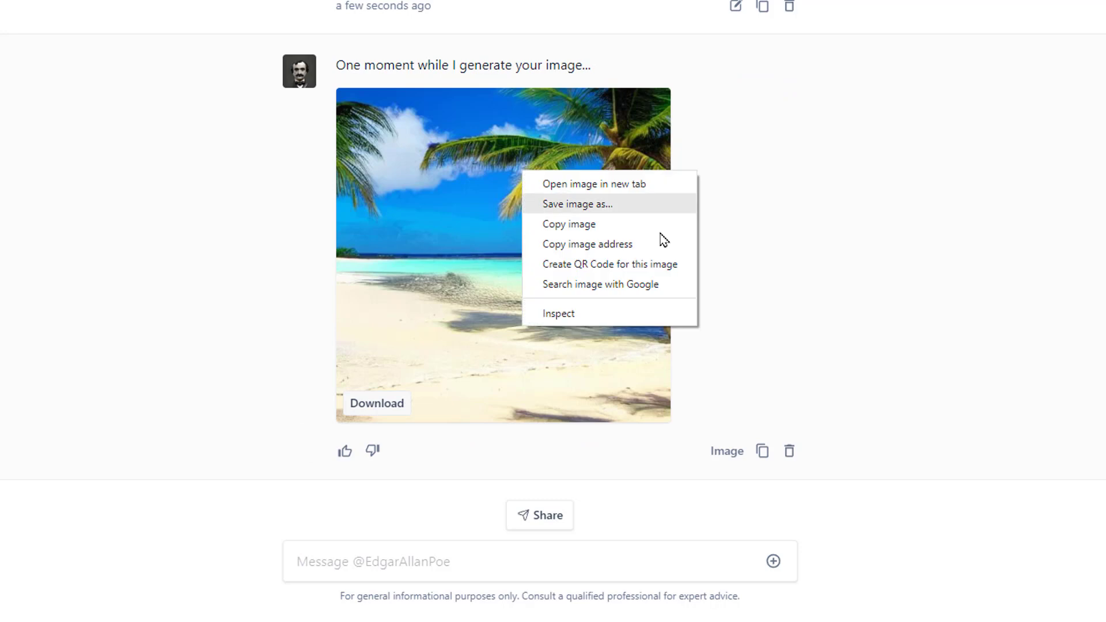
click(192, 206)
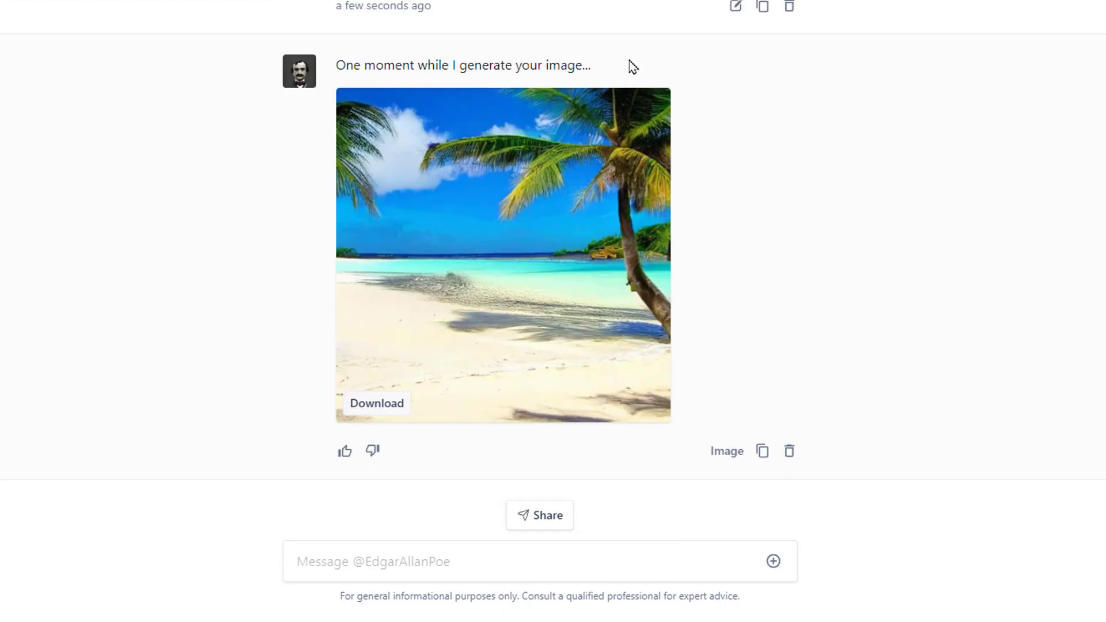
scroll(632, 66, up, 10)
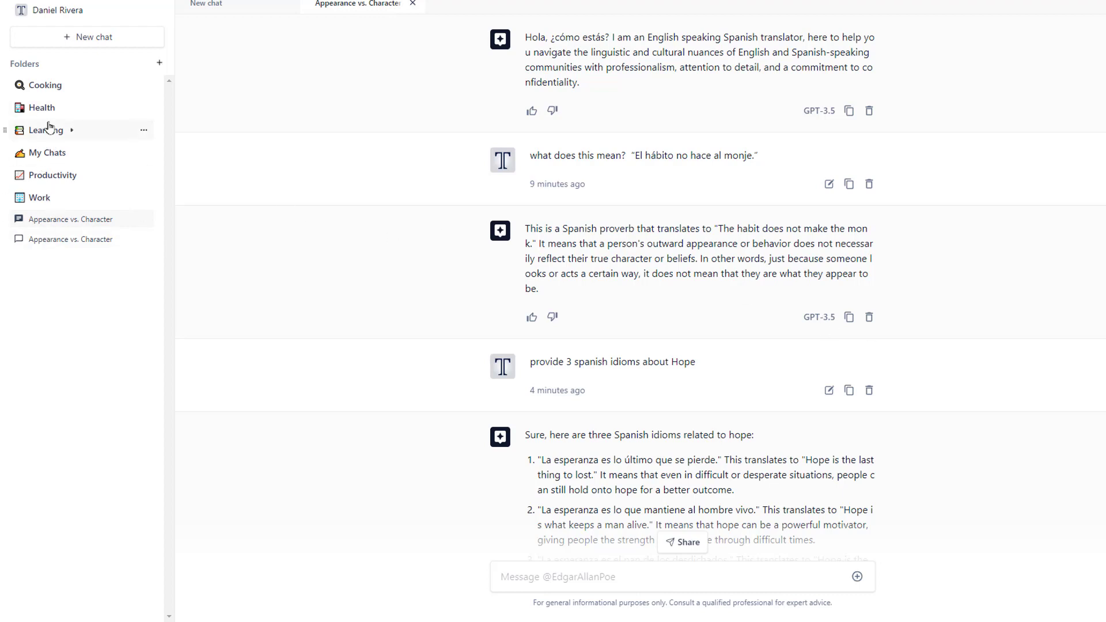
Delete the second 'Appearance vs. Character' chat from the sidebar
click(143, 239)
click(138, 281)
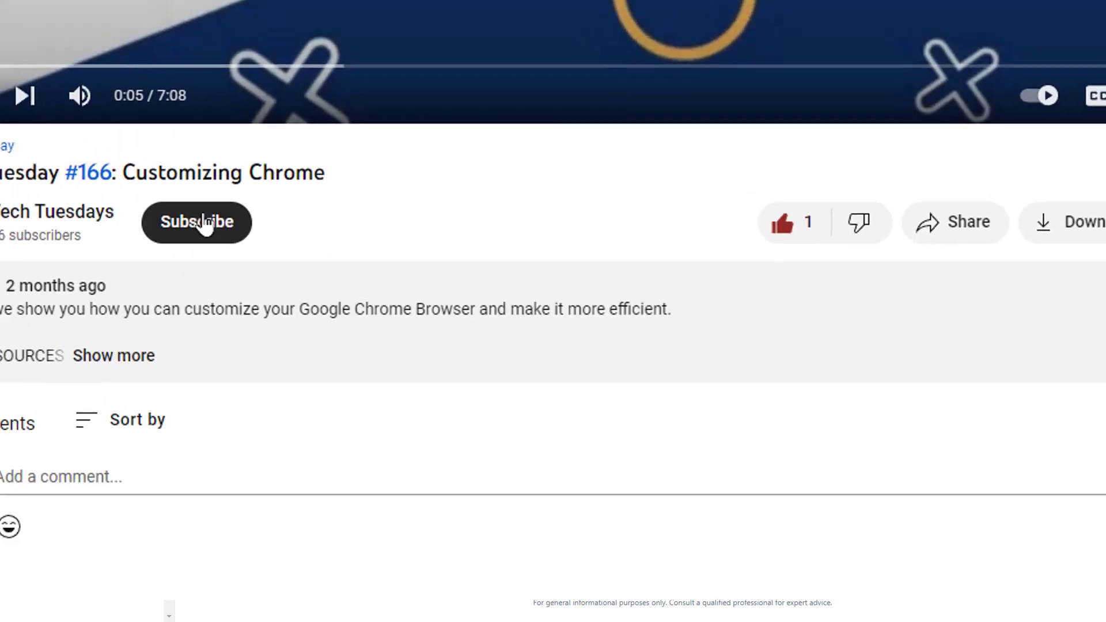
Subscribe to Tech Tuesdays with the notification bell set to All
click(205, 223)
click(351, 276)
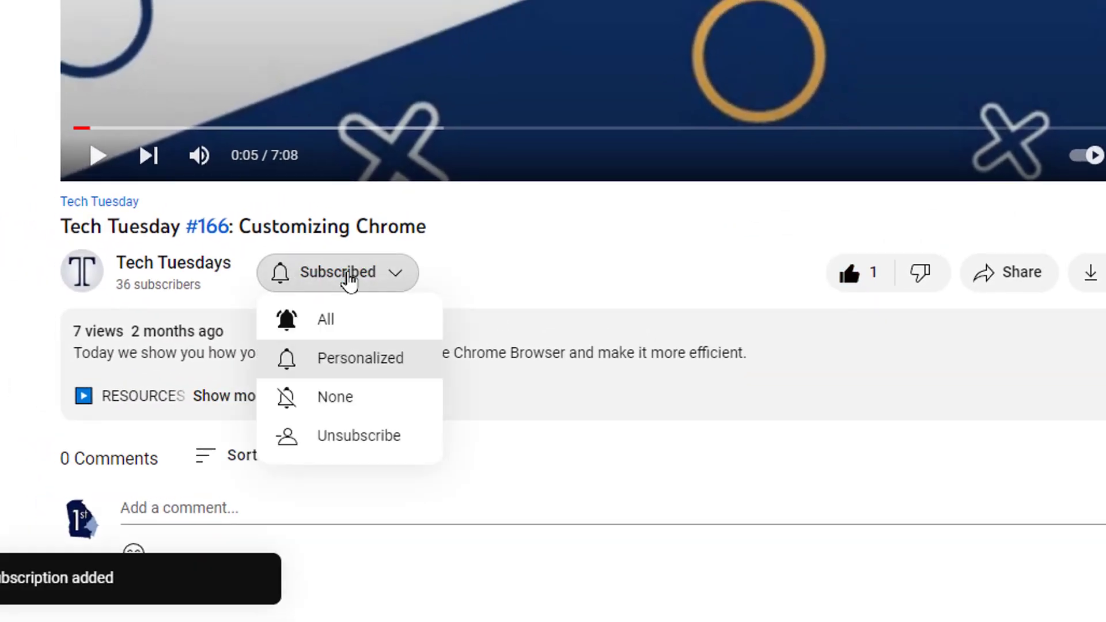
click(352, 326)
Draft the comment 'Need more spreadsheet videos!' on the video
scroll(795, 321, down, 5)
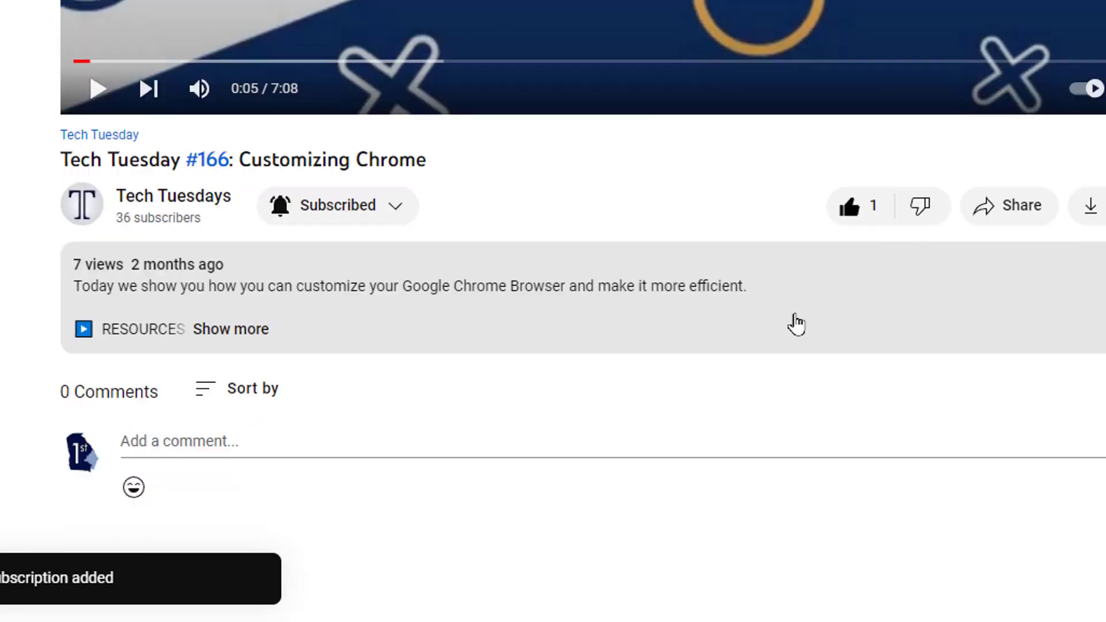
click(257, 180)
text(Need more spreadsheet videos!)
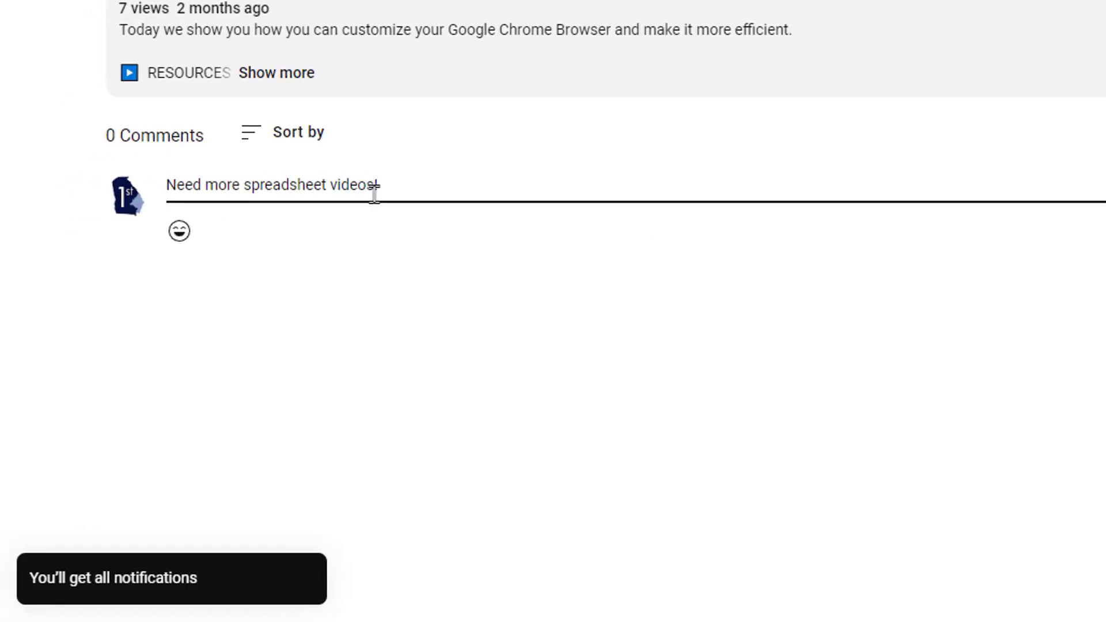